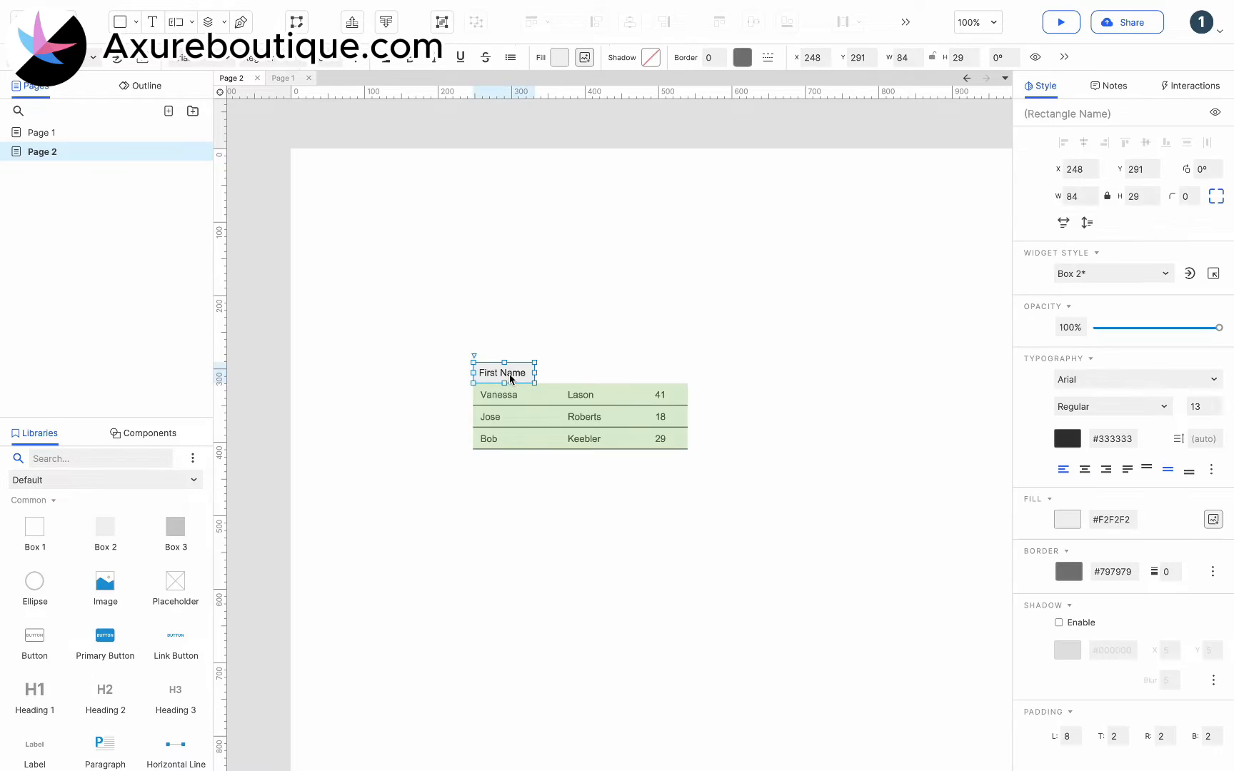
Duplicate the "First Name" header beside the original, relabel the copy "Last Name", and fit both to their table columns
key("super+d")
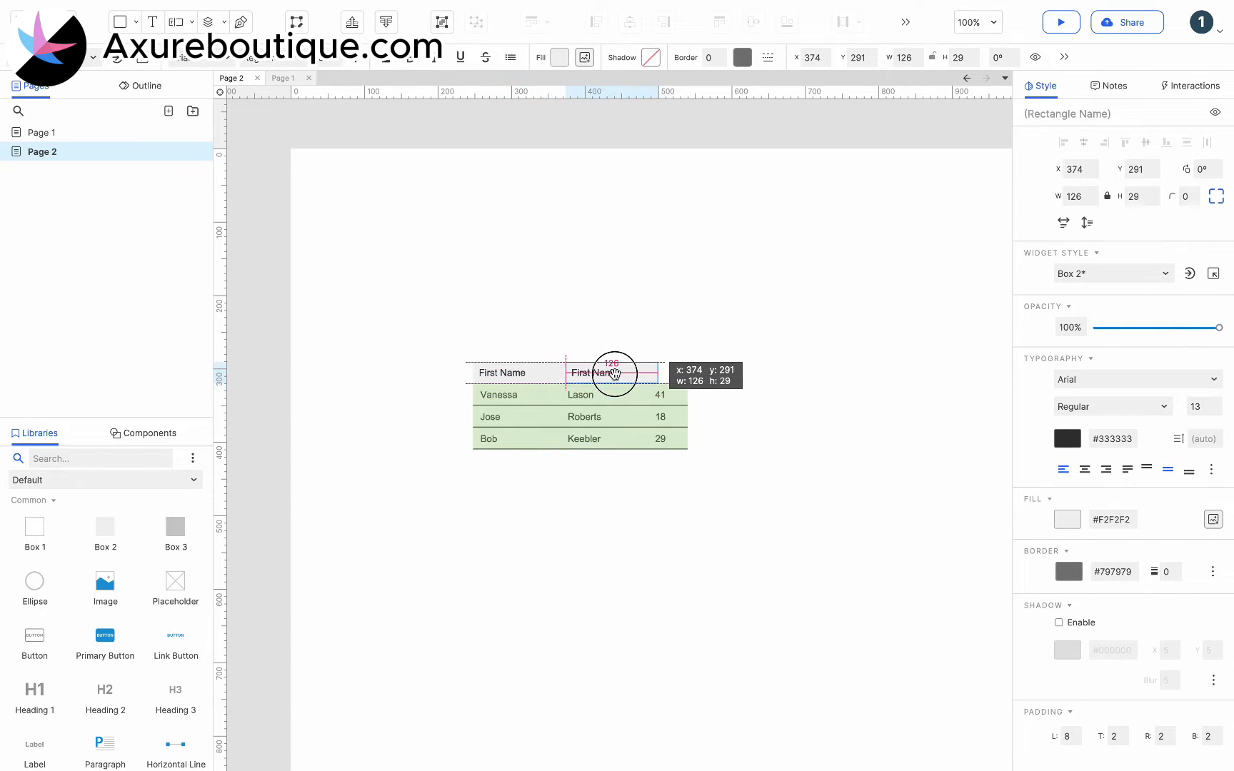
double_click(580, 373)
type("Last")
left_click(557, 374)
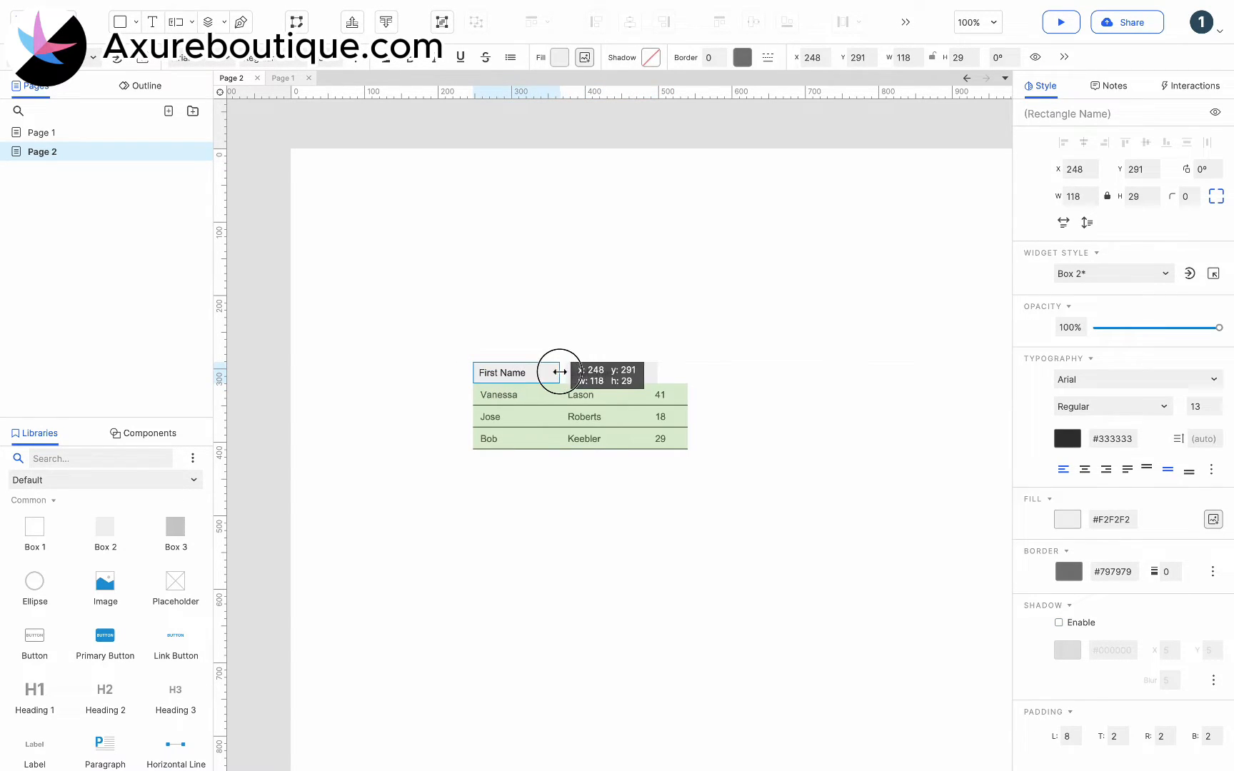
left_click(570, 374)
left_click_drag(658, 373, 689, 369)
Duplicate the header once more as "Score" and resize it to span the table's third column
key("super+d")
type("S")
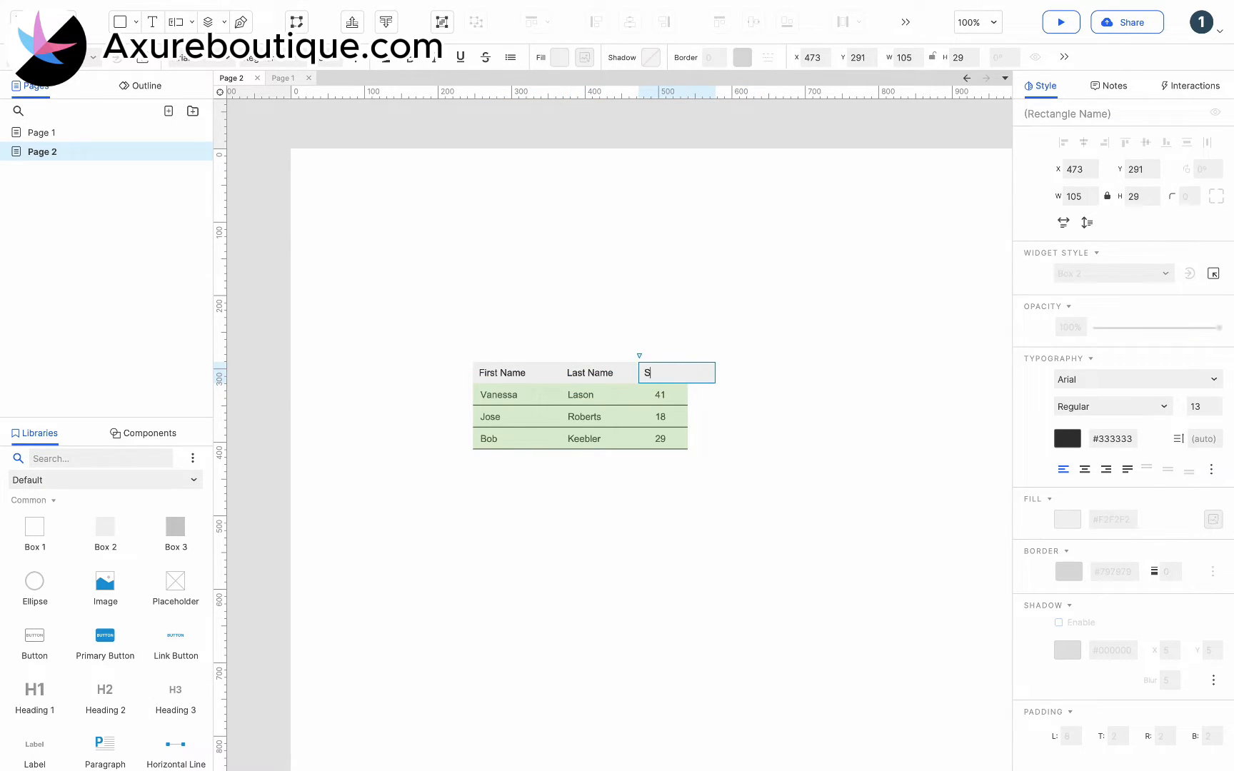
left_click(685, 403)
left_click(705, 370)
left_click_drag(715, 374, 649, 373)
left_click(678, 385)
left_click(696, 372)
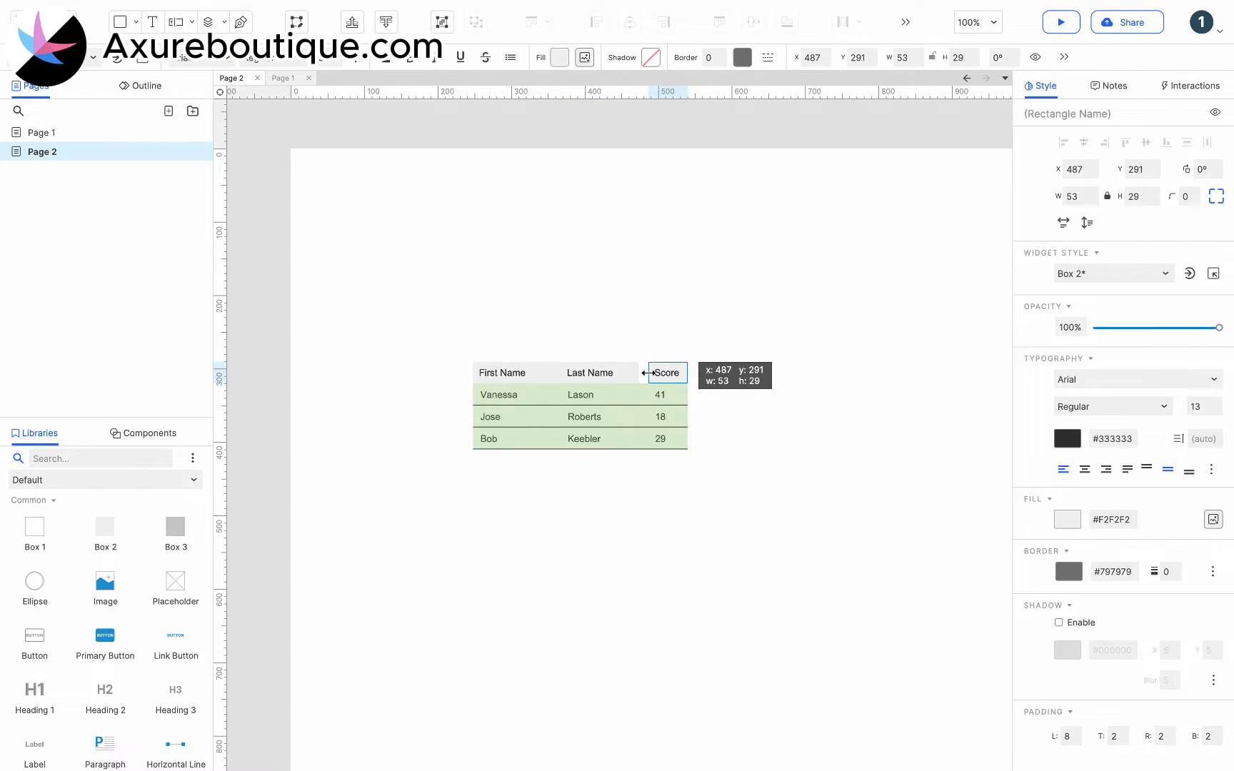
left_click(627, 374)
left_click(716, 386)
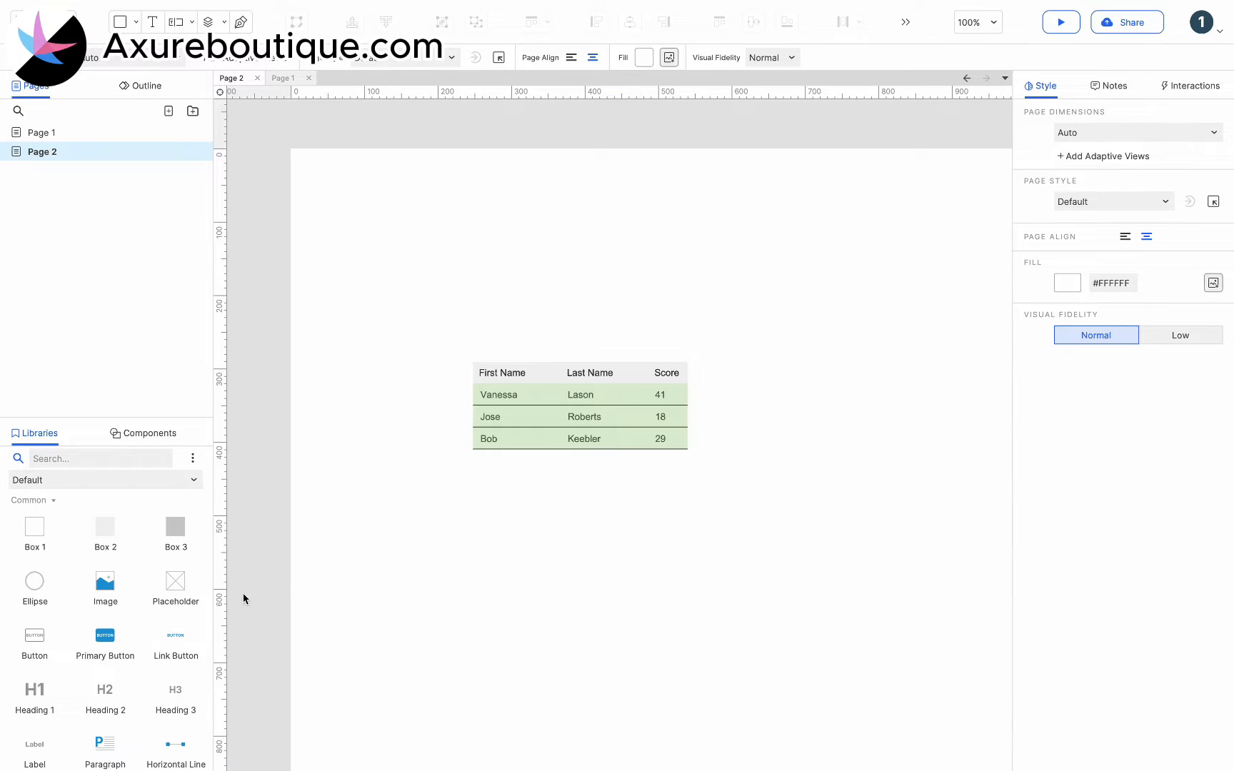
Add a small button labelled "New" above the table, aligned with its first column
left_click_drag(50, 656, 473, 329)
left_click_drag(575, 325, 519, 343)
double_click(505, 343)
type("New")
key("Escape")
left_click(723, 320)
Place a Box 2 form background about 408 wide below the table and add a "New Person" heading inside it
left_click_drag(105, 529, 568, 512)
left_click_drag(717, 620, 794, 647)
left_click_drag(175, 692, 514, 508)
double_click(539, 514)
type("New Person")
left_click(609, 466)
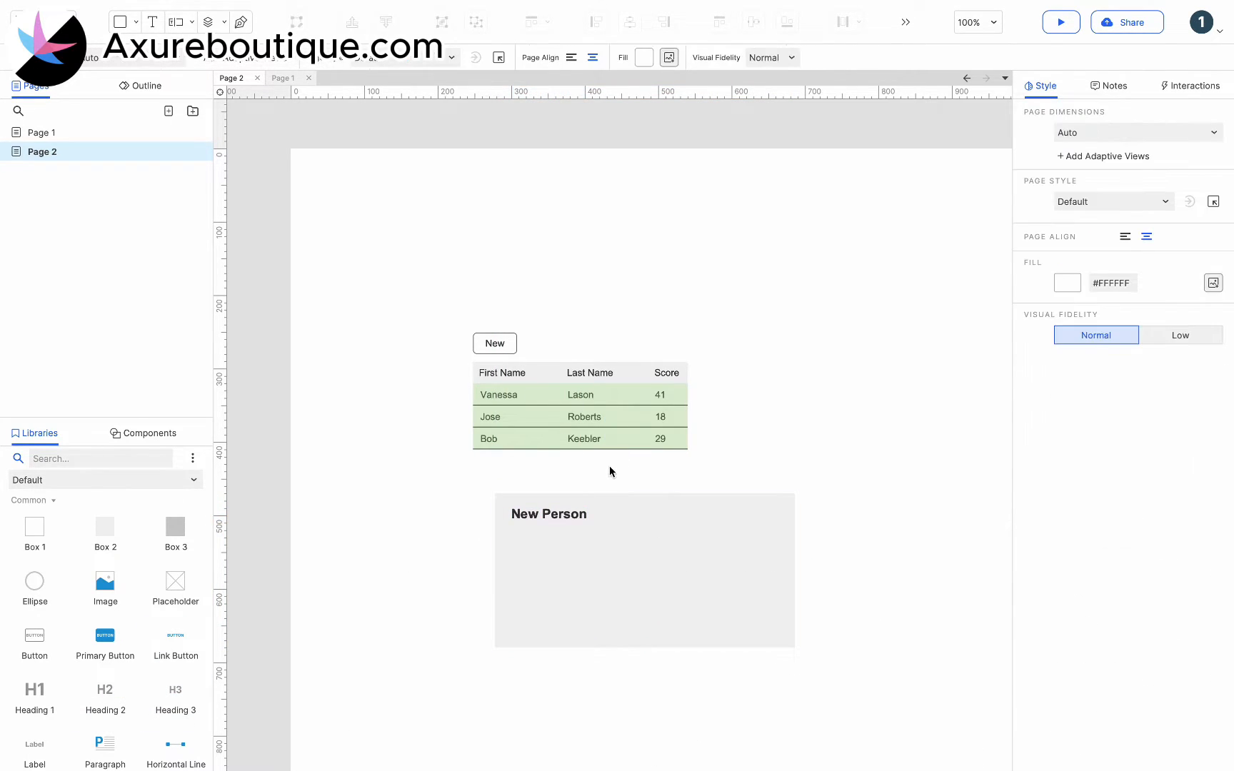
Find a close icon in the icon library, place it in the form's upper corner opposite the heading, and restore the Default library
left_click(99, 480)
left_click(54, 498)
type("clos")
left_click_drag(35, 526, 776, 512)
left_click(81, 479)
left_click(63, 502)
double_click(71, 458)
key("BackSpace")
Add a "First name" label under the heading with a text field about 369 wide and 36 high beneath it
left_click_drag(34, 746, 512, 538)
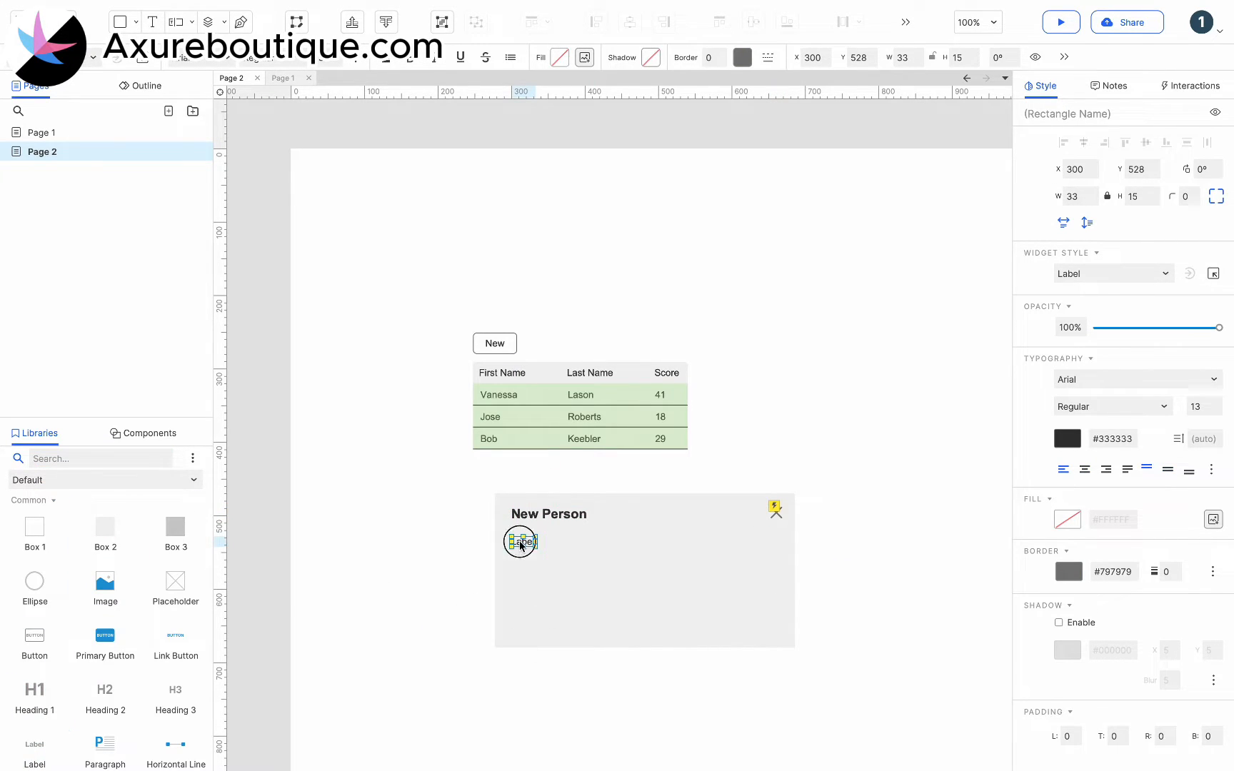
double_click(521, 541)
type("First name")
scroll(107, 643, "down", 5)
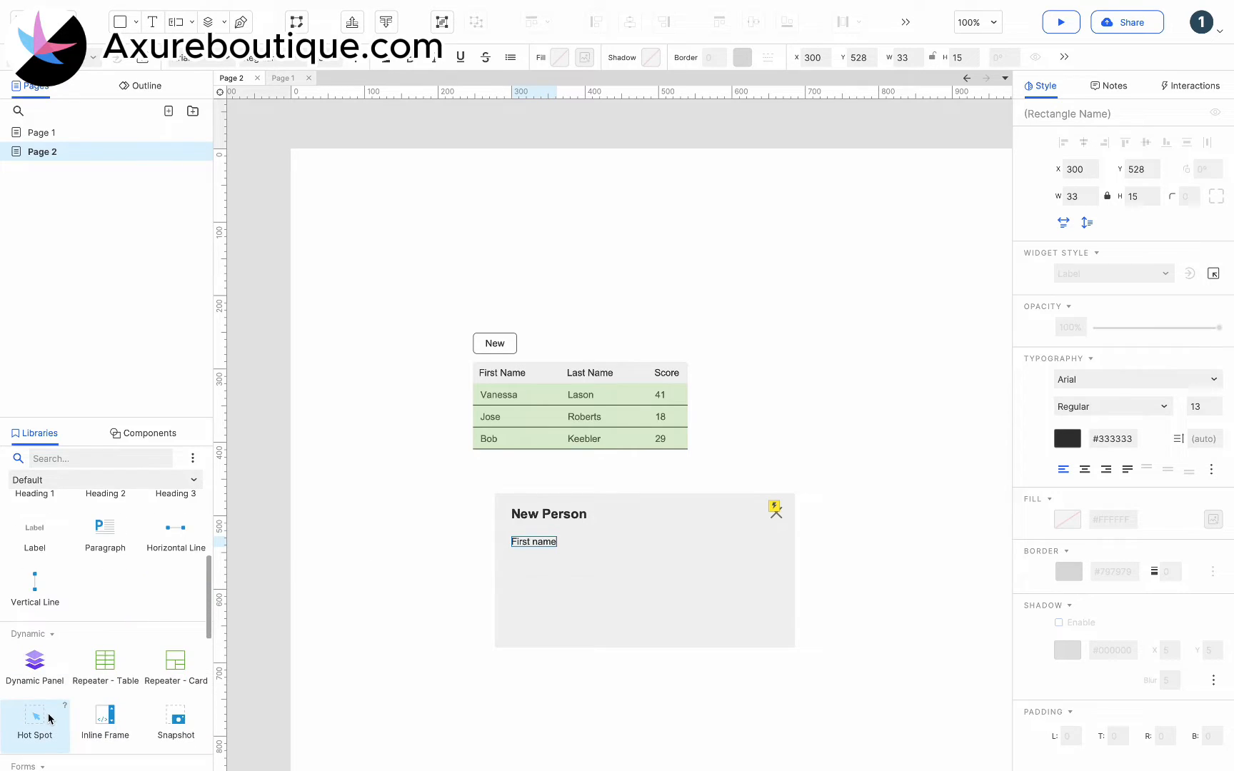
left_click_drag(35, 721, 512, 554)
left_click_drag(733, 561, 782, 562)
left_click_drag(647, 570, 649, 579)
Duplicate the label and text field below, relabel the copy "Last name", and extend the form background to contain them
left_click(540, 544, "shift")
left_click_drag(540, 544, 529, 599)
double_click(526, 599)
type("Last name")
left_click(569, 643)
left_click_drag(645, 647, 652, 713)
Duplicate the label and field again as "Score" and extend the form background to a height of about 330
left_click(537, 596)
left_click(537, 618, "shift")
left_click_drag(533, 598, 533, 655)
double_click(532, 655)
type("Score")
left_click(564, 708)
left_click_drag(647, 713, 642, 735)
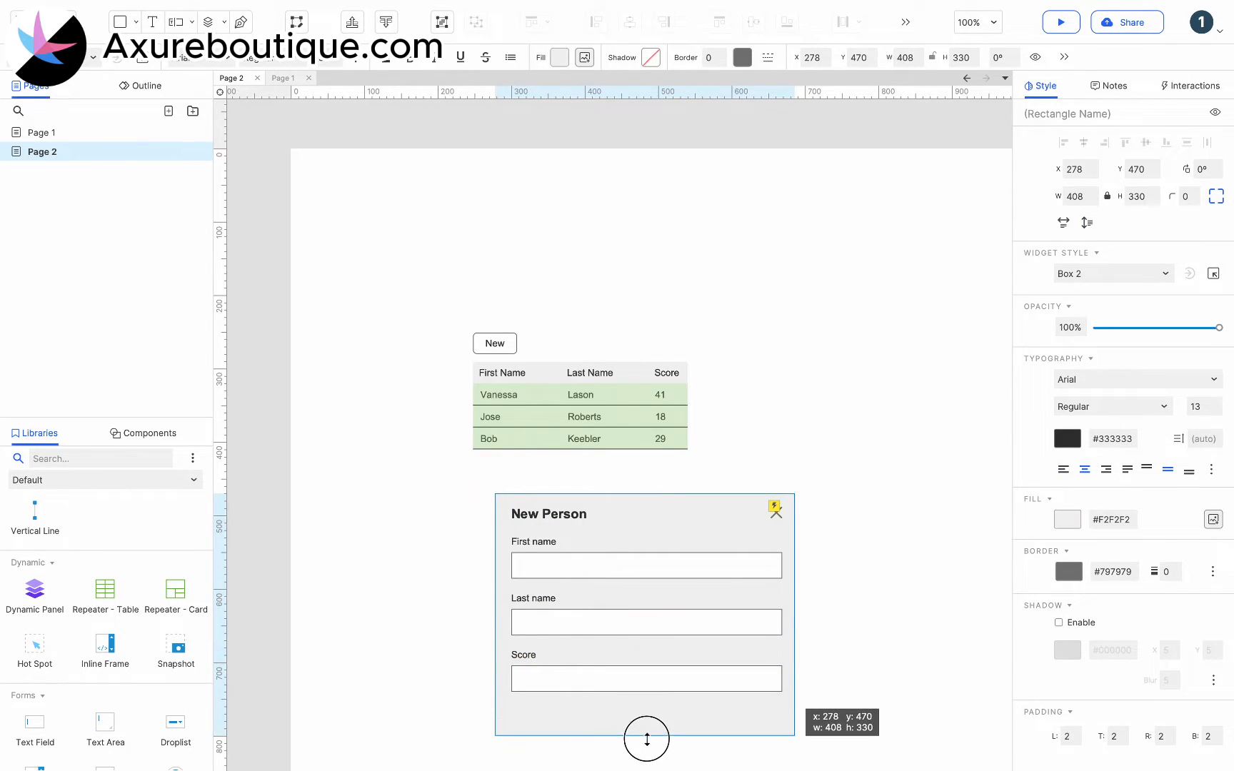
Add a primary button labelled "Confirm" below the Score field, at the right end of the form
scroll(105, 615, "up", 5)
left_click_drag(105, 639, 720, 707)
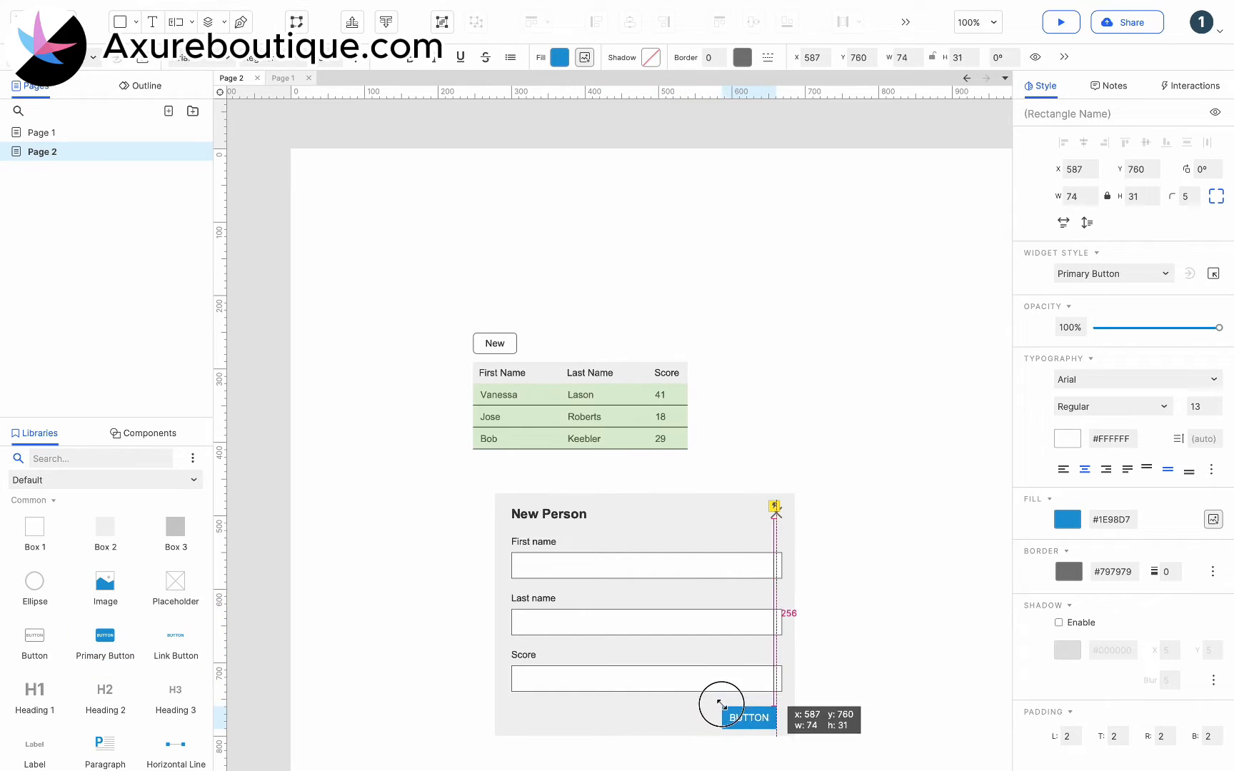
double_click(747, 718)
type("Confirm")
left_click(736, 680)
Add a plain button labelled "Cancel" beside the Confirm button
left_click_drag(35, 636, 688, 719)
double_click(674, 719)
type("Cancel")
left_click(652, 699)
left_click(682, 719)
left_click_drag(829, 484, 418, 750)
Name the three text field widgets "First name", "Last name" and "Score" to match their labels
left_click(625, 565)
left_click(1096, 114)
type("Fire")
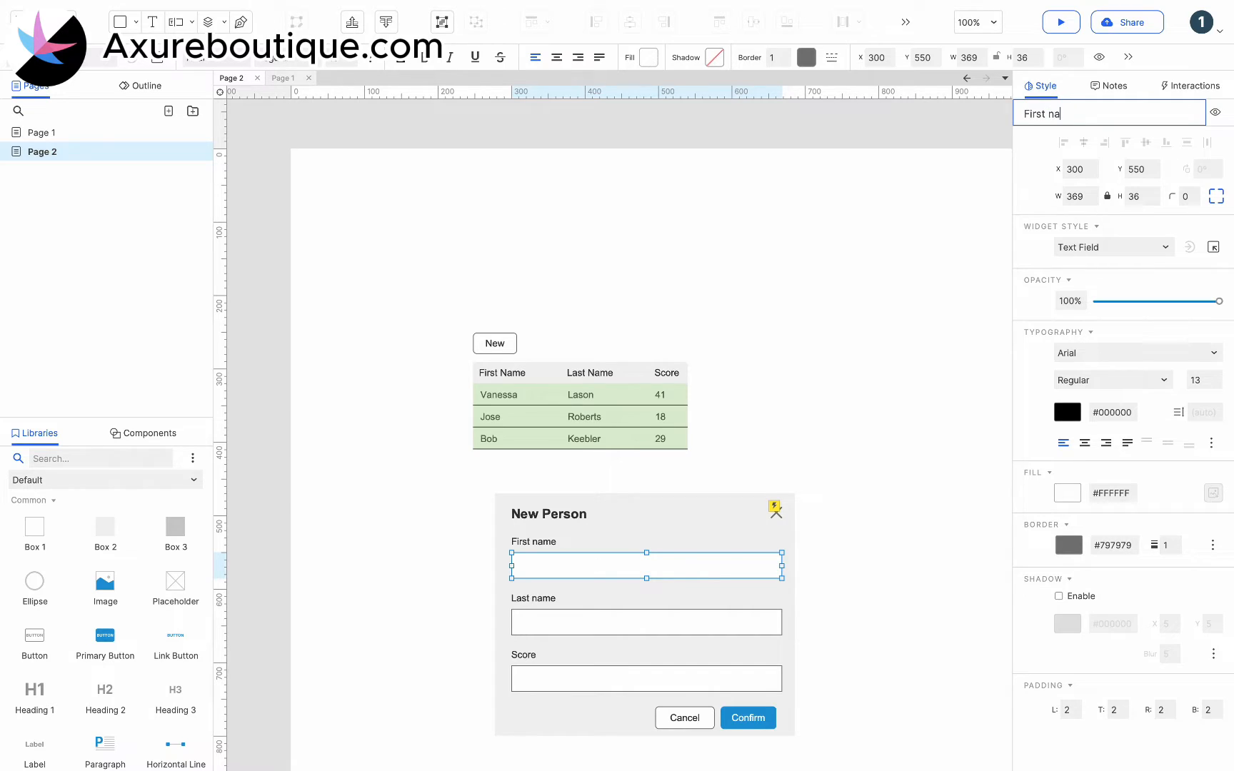
left_click(573, 620)
left_click(1055, 113)
type("Last name")
left_click(543, 674)
left_click(1084, 108)
type("Score")
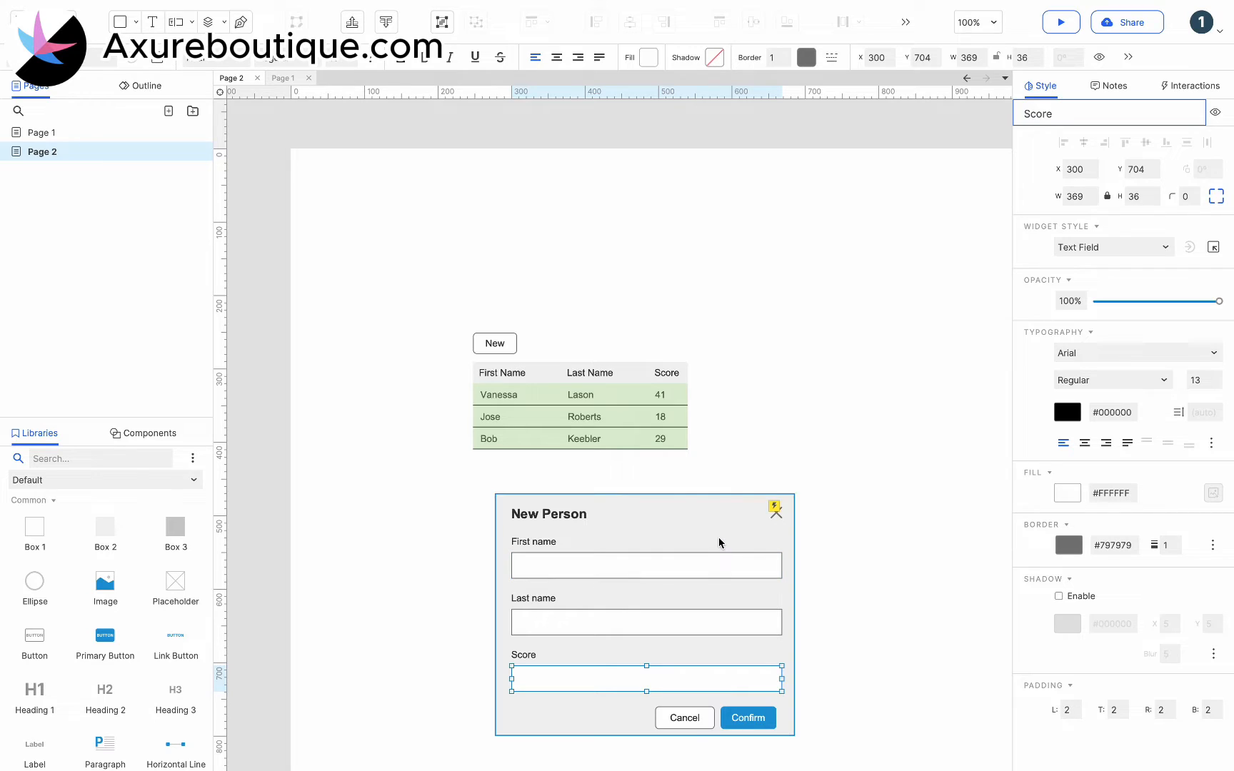
Convert all widgets of the New Person form into one dynamic panel
left_click_drag(805, 503, 454, 768)
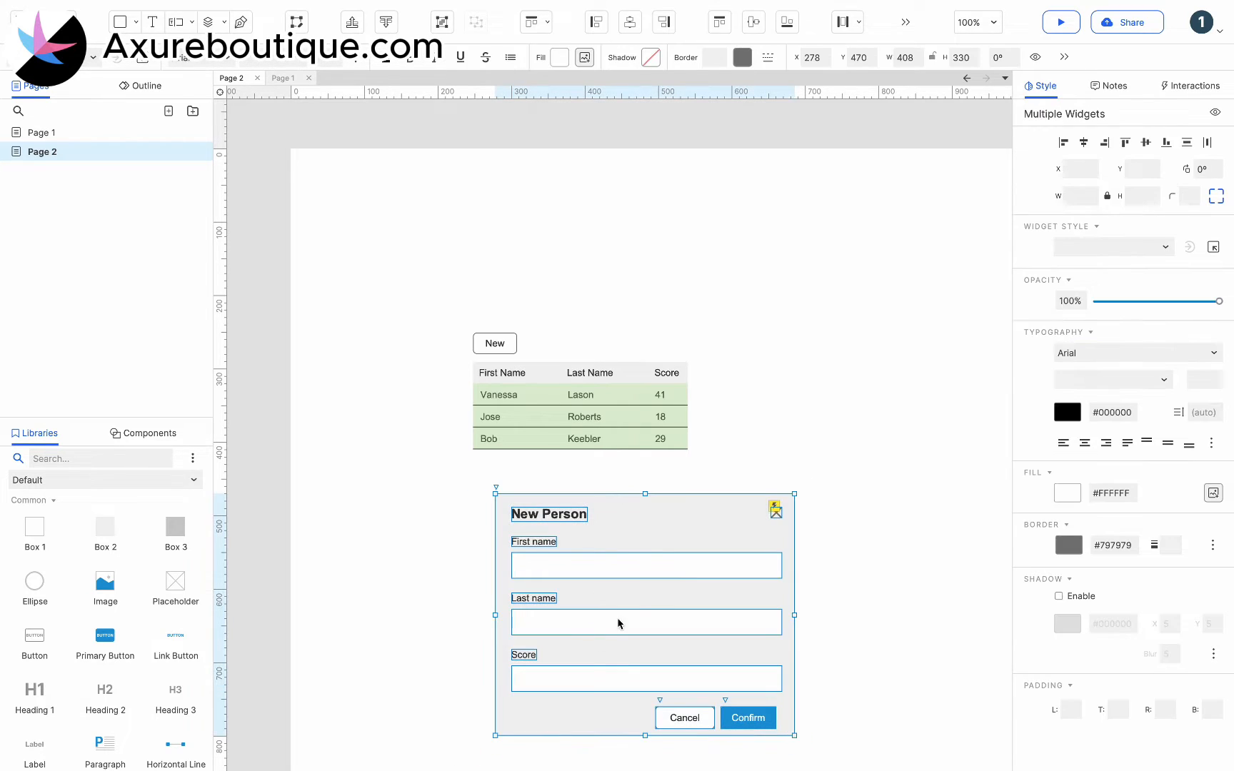
right_click(650, 587)
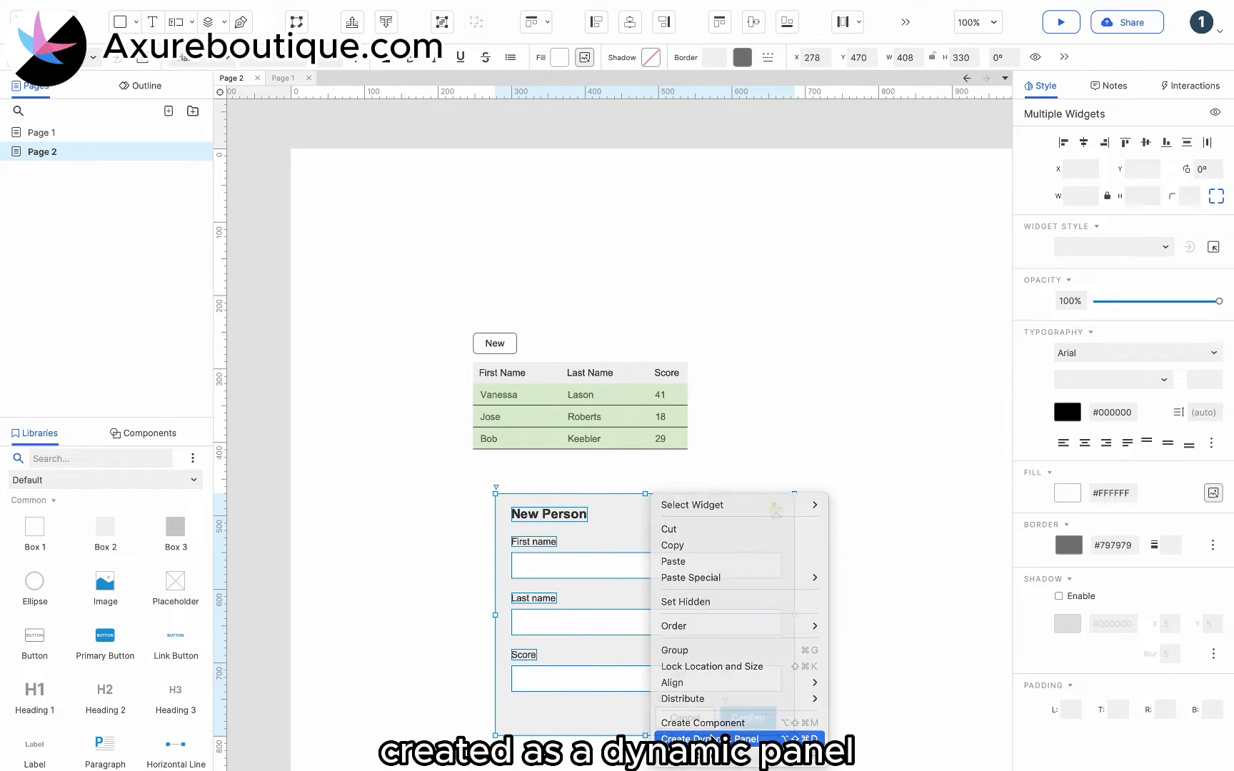
left_click(710, 737)
Pin the dynamic panel to the browser window, centred horizontally and in the middle vertically
right_click(646, 580)
left_click(683, 537)
left_click(534, 307)
left_click(597, 428)
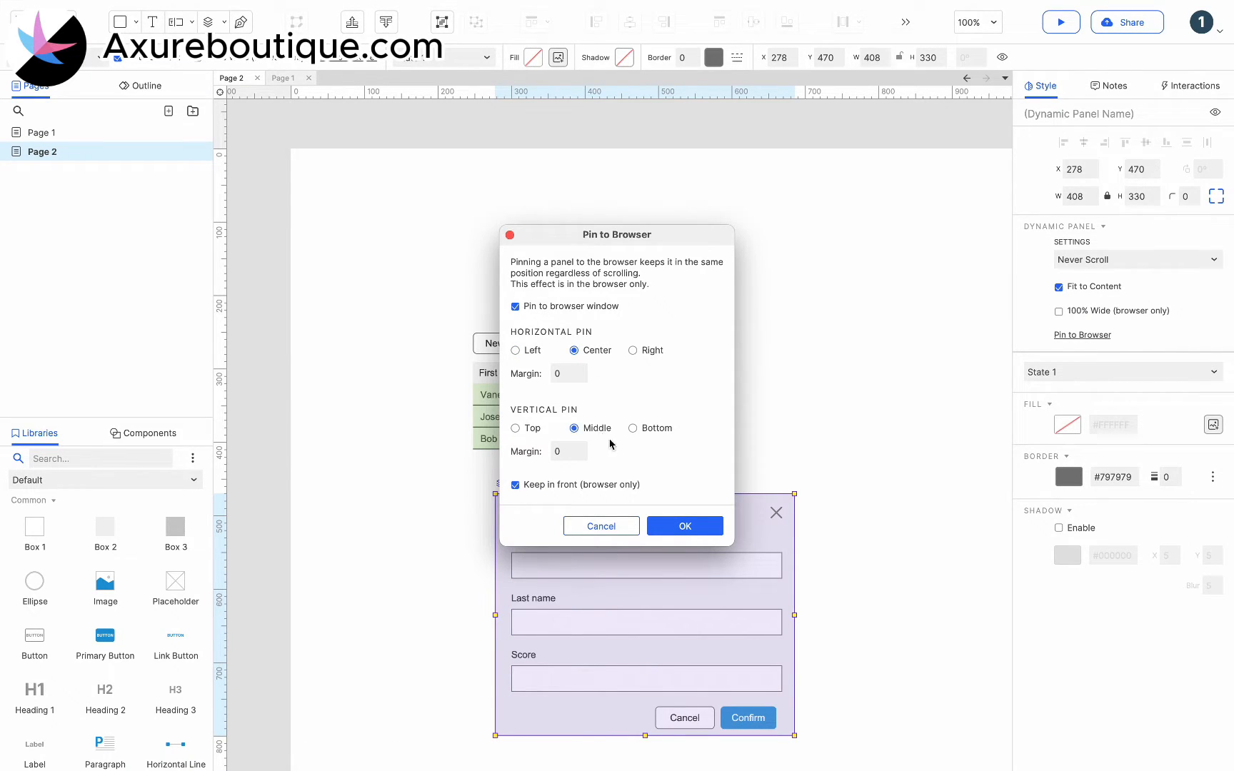
left_click(686, 526)
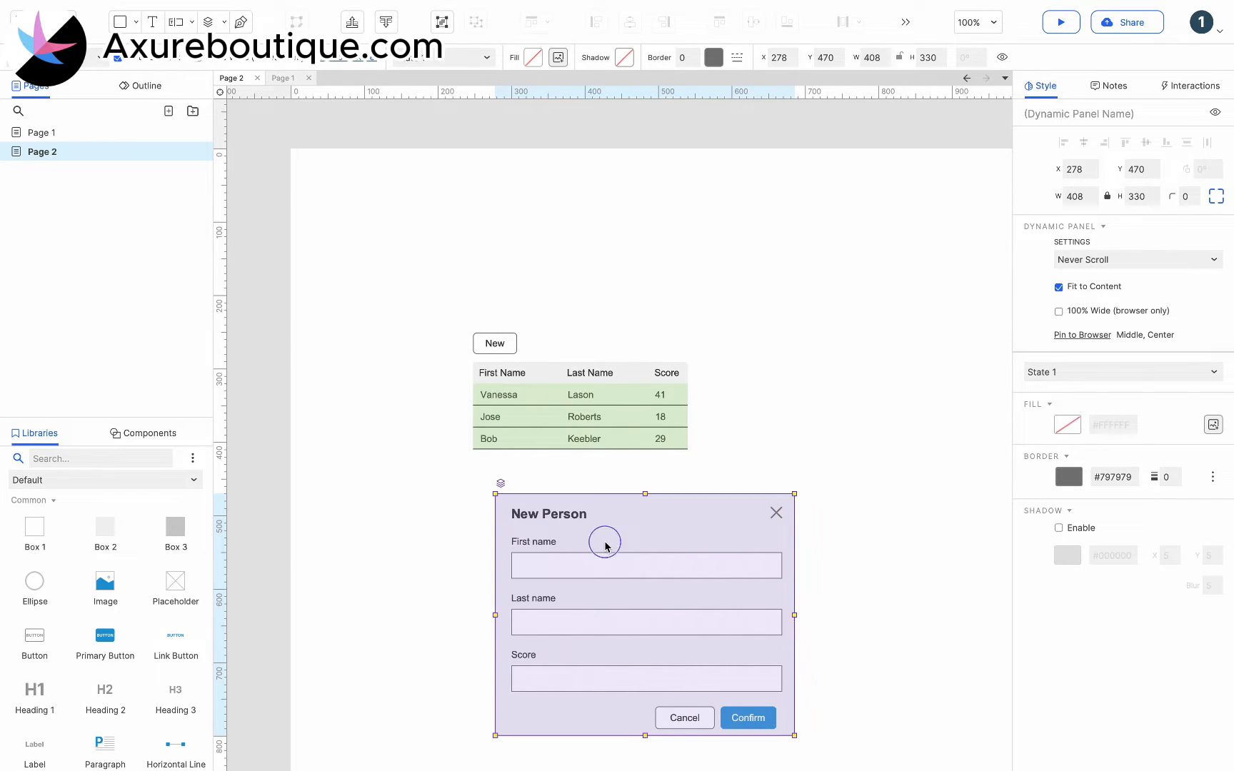
Set the New Person dynamic panel to hidden
right_click(605, 542)
left_click(650, 417)
left_click(562, 477)
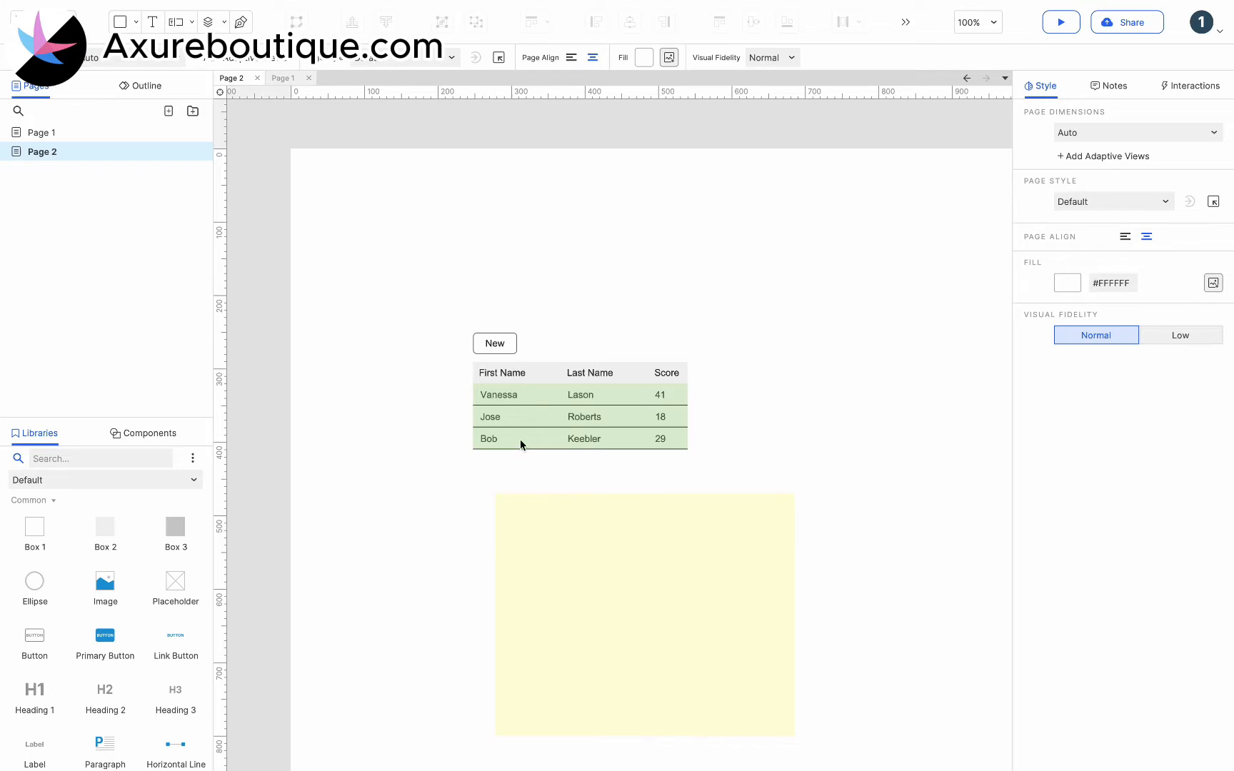
Give the New button a Click or Tap interaction that shows the dynamic panel, treated as a lightbox
left_click(497, 342)
left_click(1174, 91)
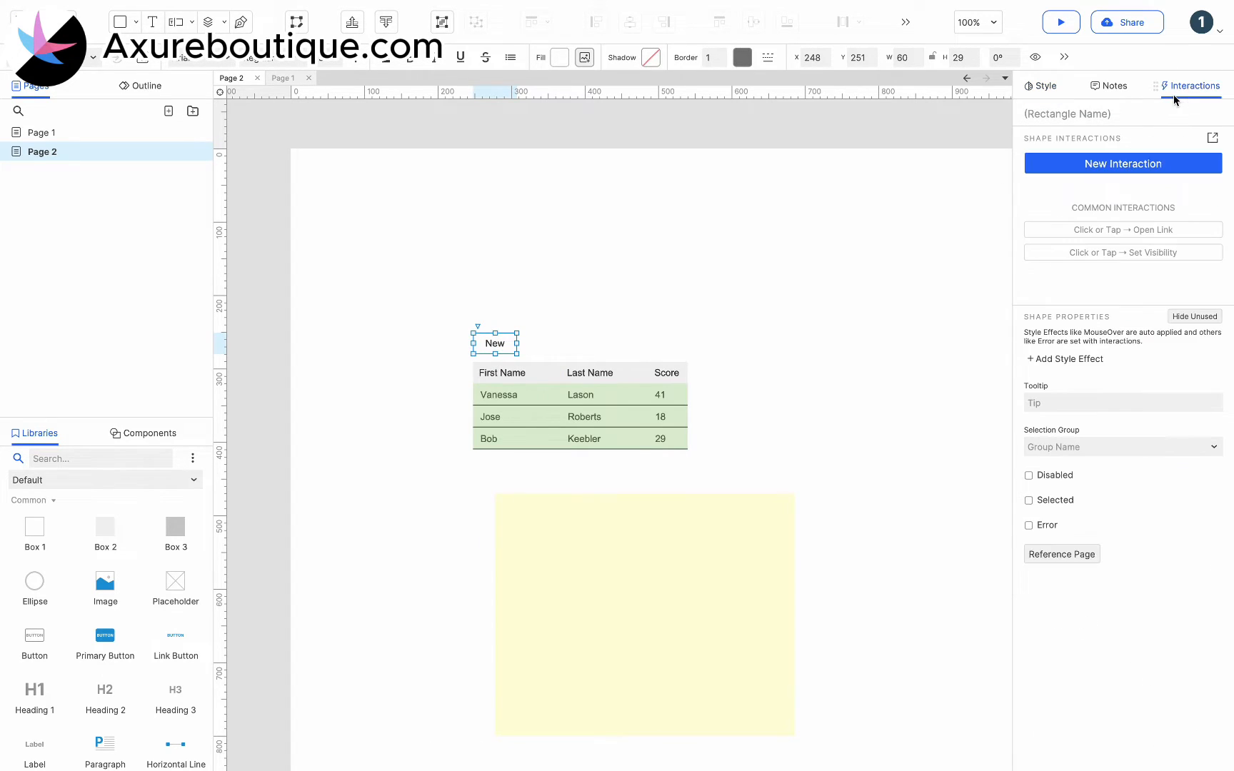
left_click(1096, 166)
left_click(1075, 196)
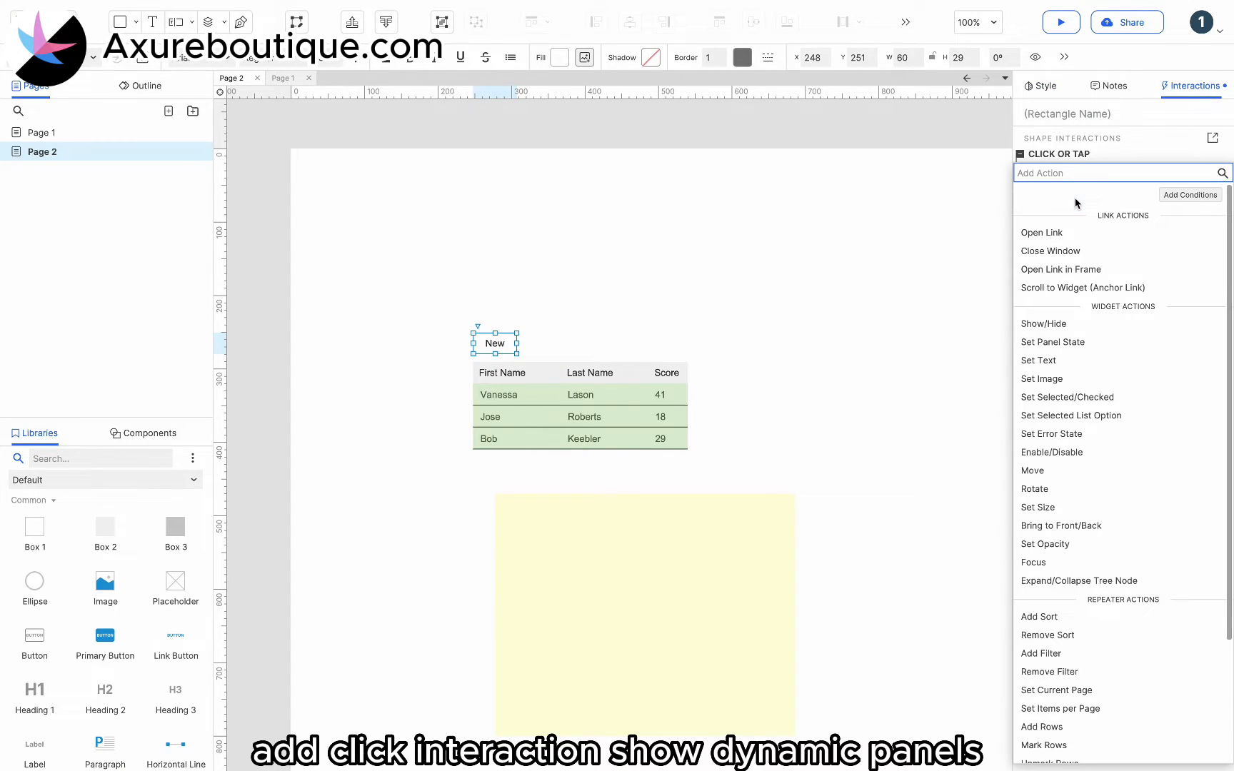
left_click(1049, 322)
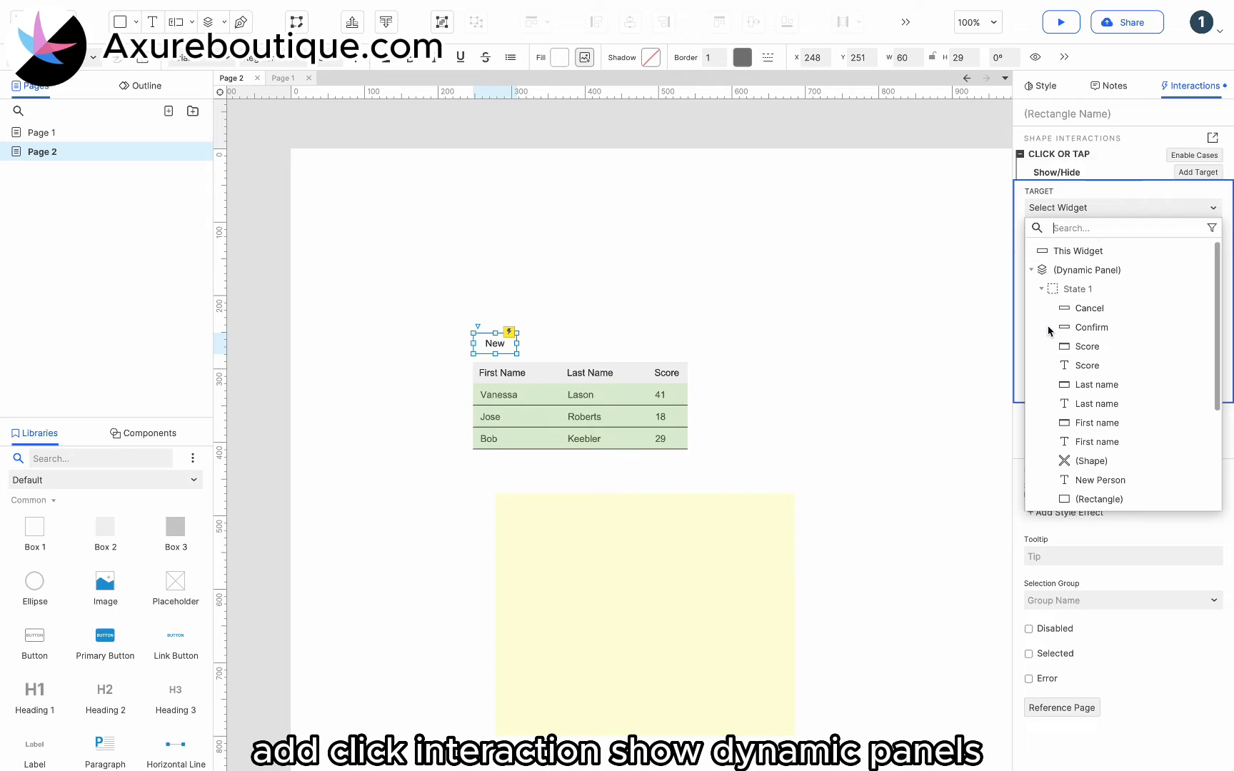
left_click(1097, 272)
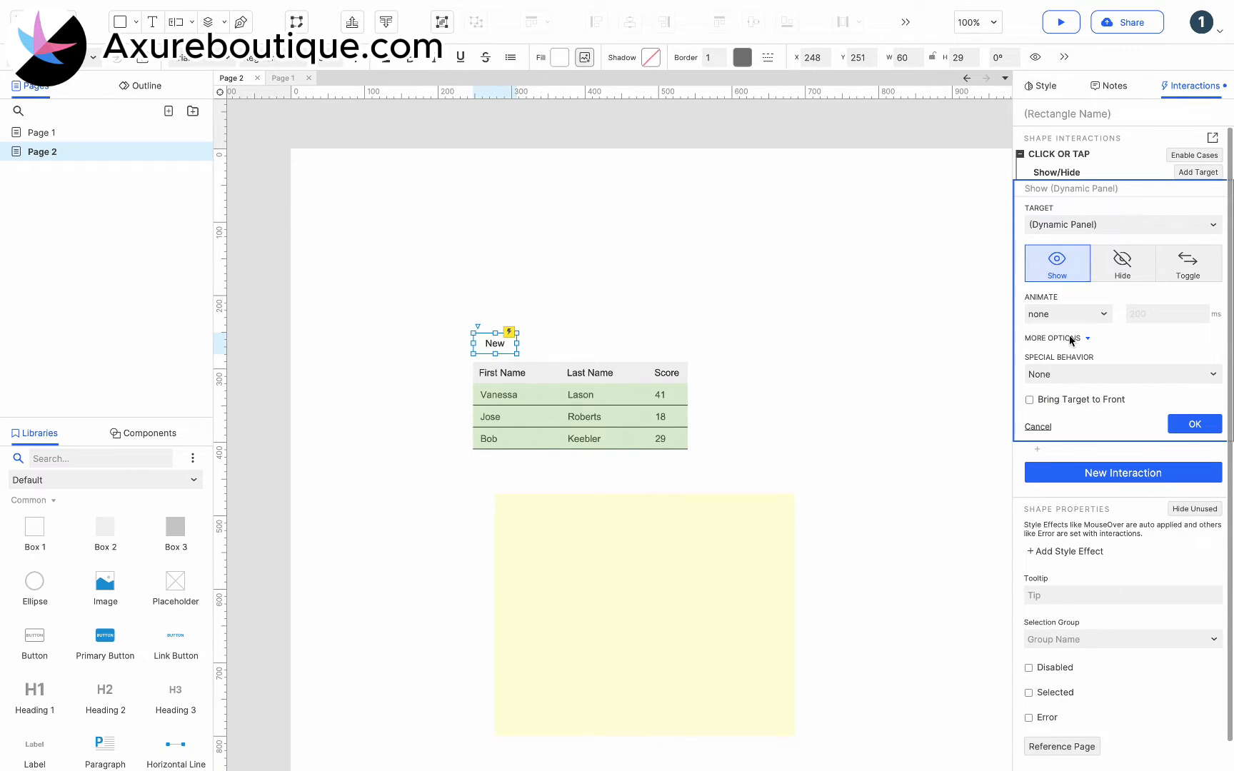
left_click(1061, 377)
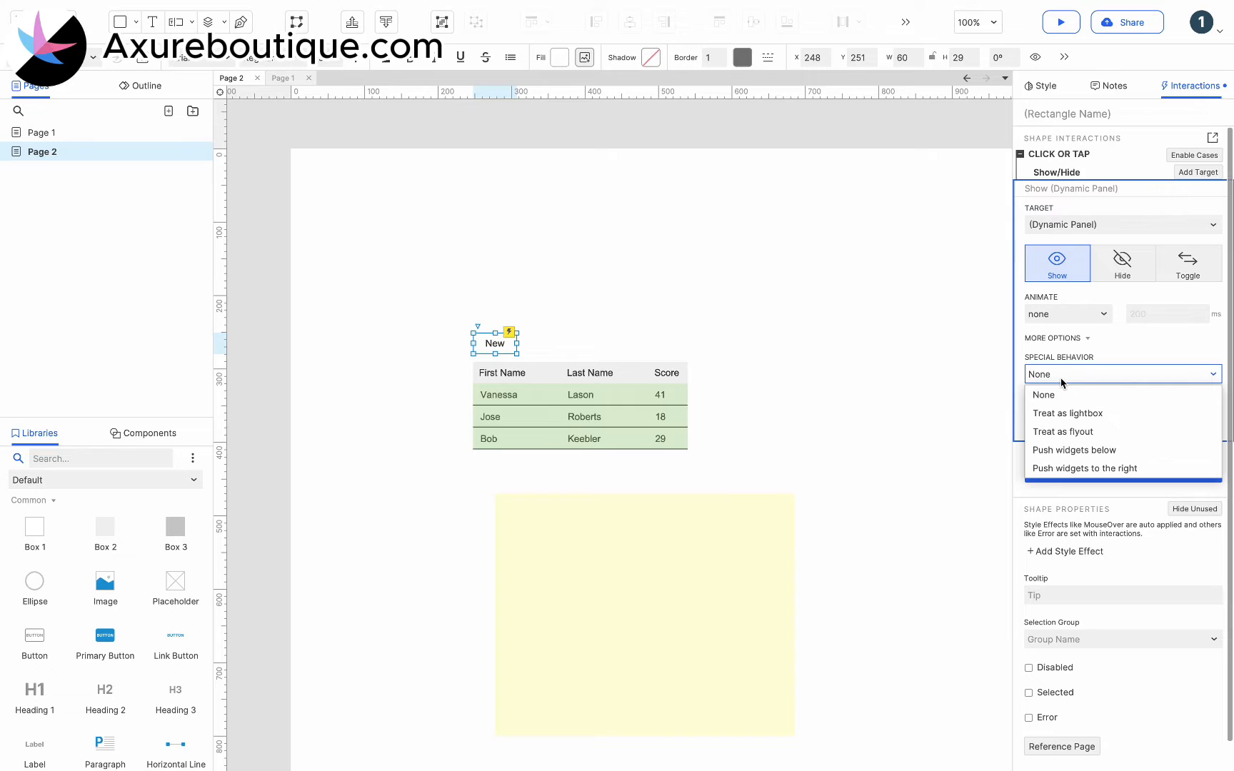
left_click(1063, 414)
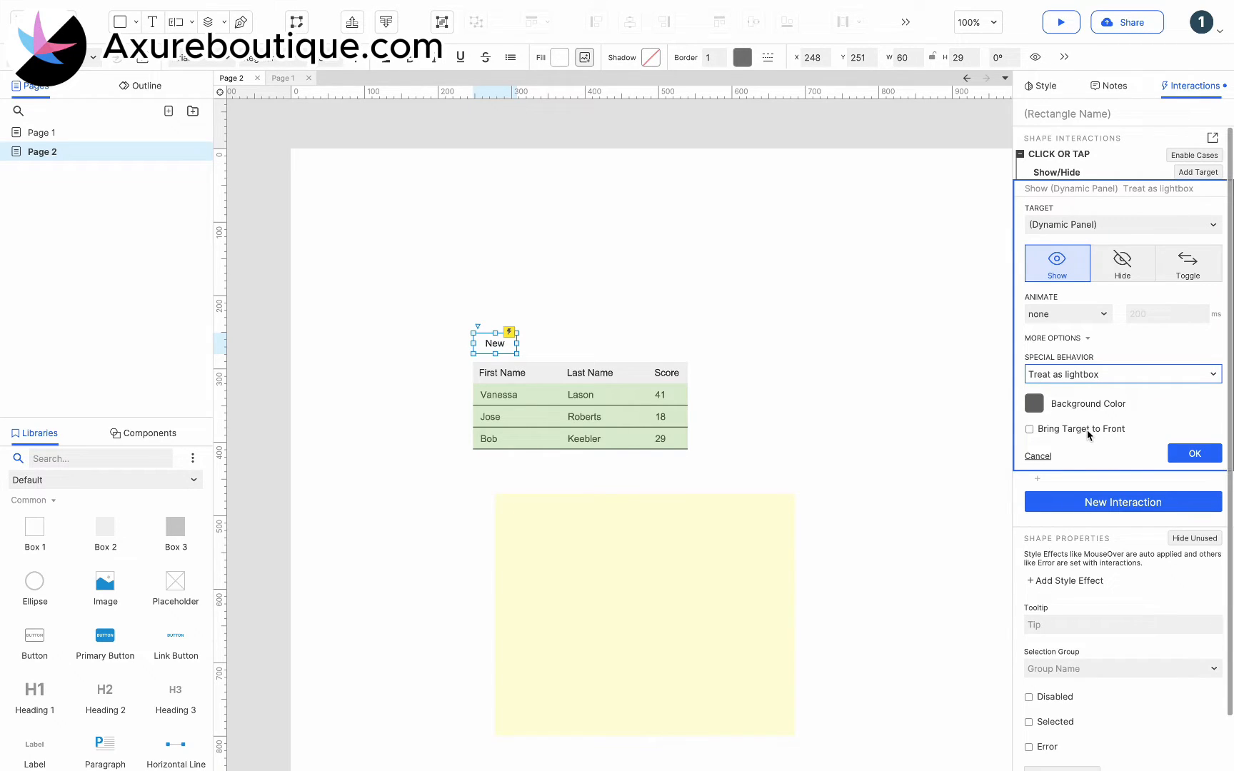
left_click(1195, 454)
left_click(913, 404)
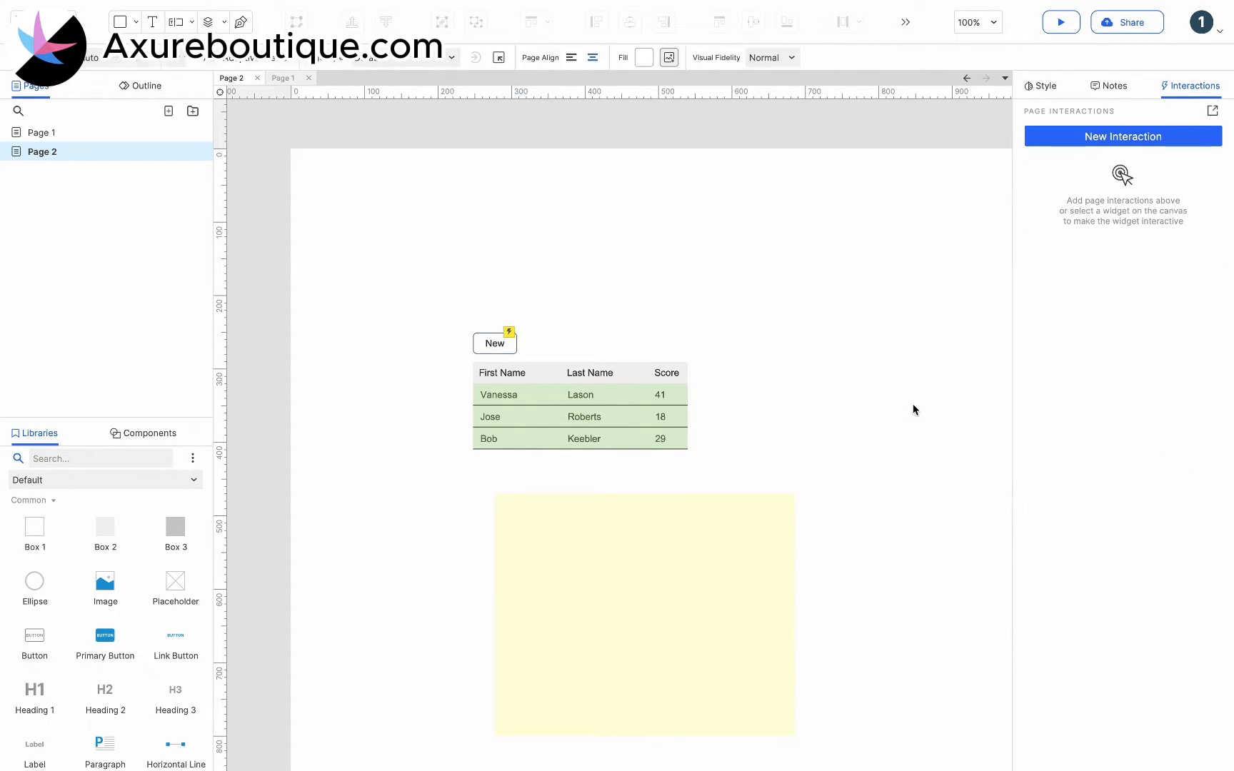
Inside the dynamic panel, give the Confirm button a Click or Tap interaction that hides the panel
double_click(727, 539)
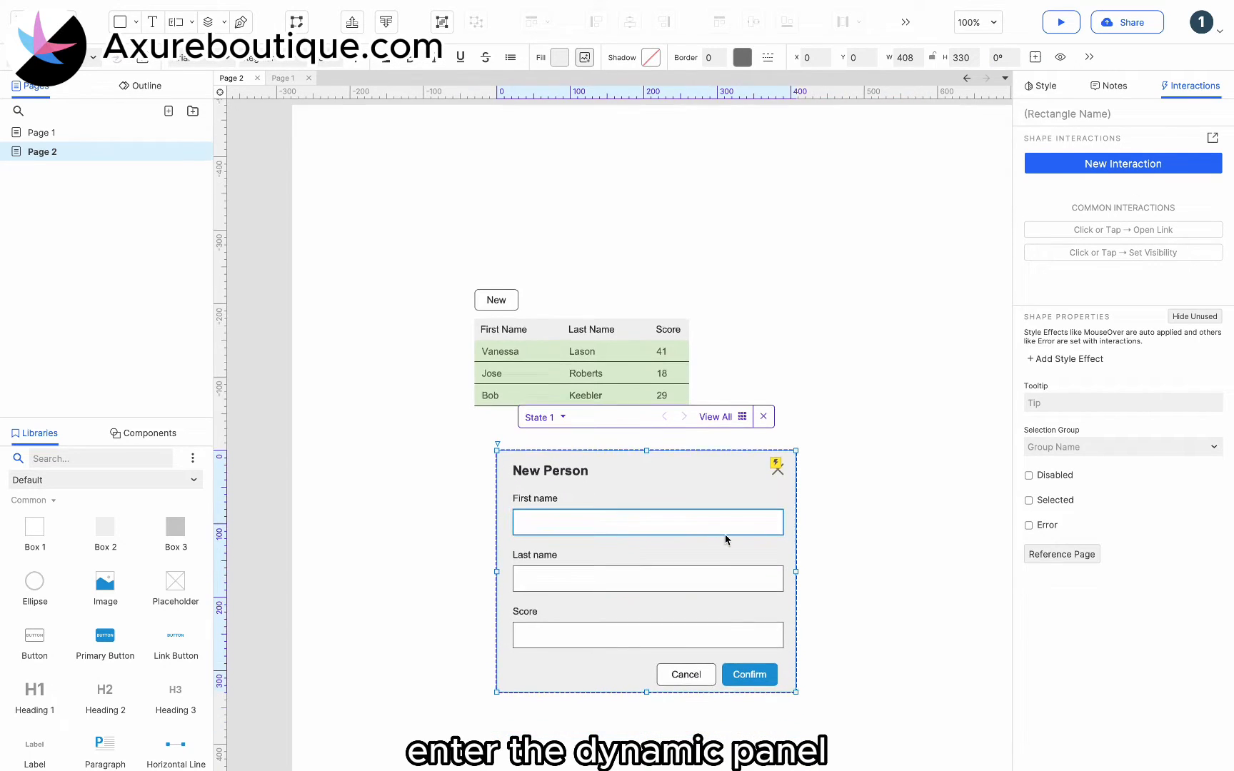
left_click(744, 667)
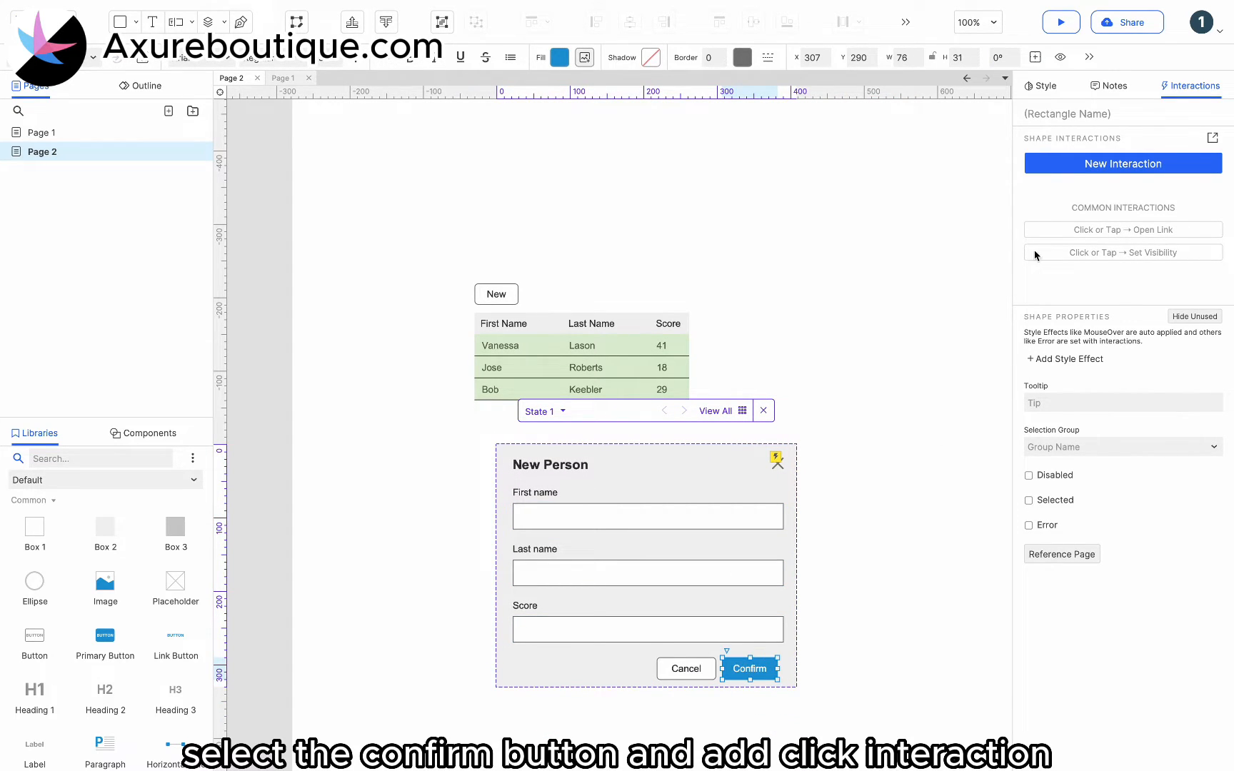
left_click(1058, 165)
left_click(1061, 205)
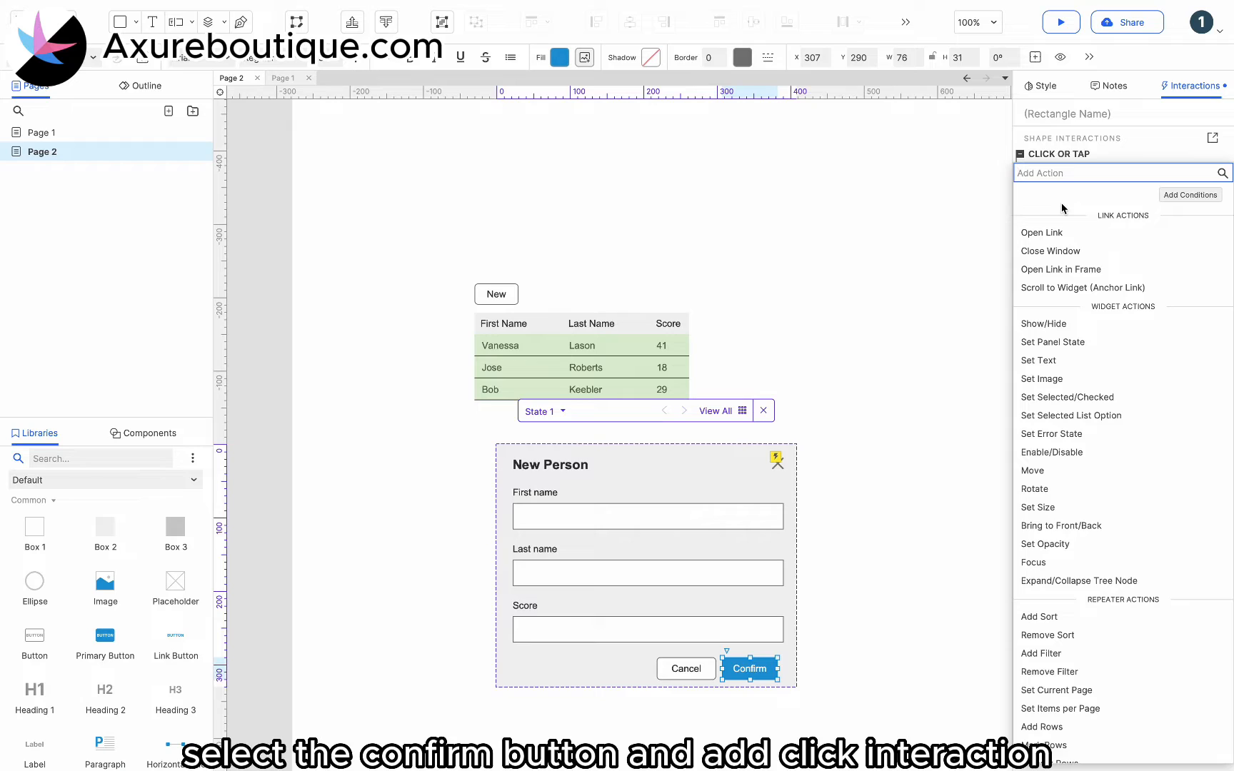
left_click(1070, 323)
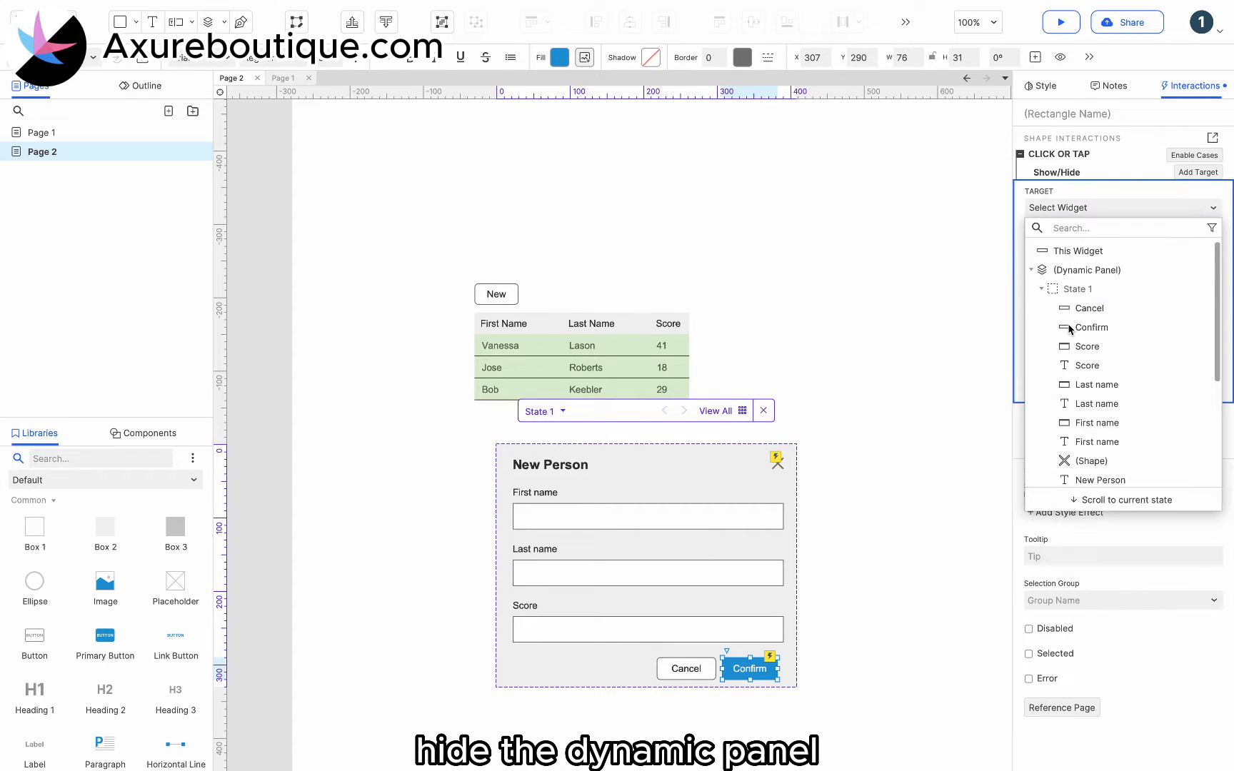
left_click(1082, 270)
left_click(1117, 268)
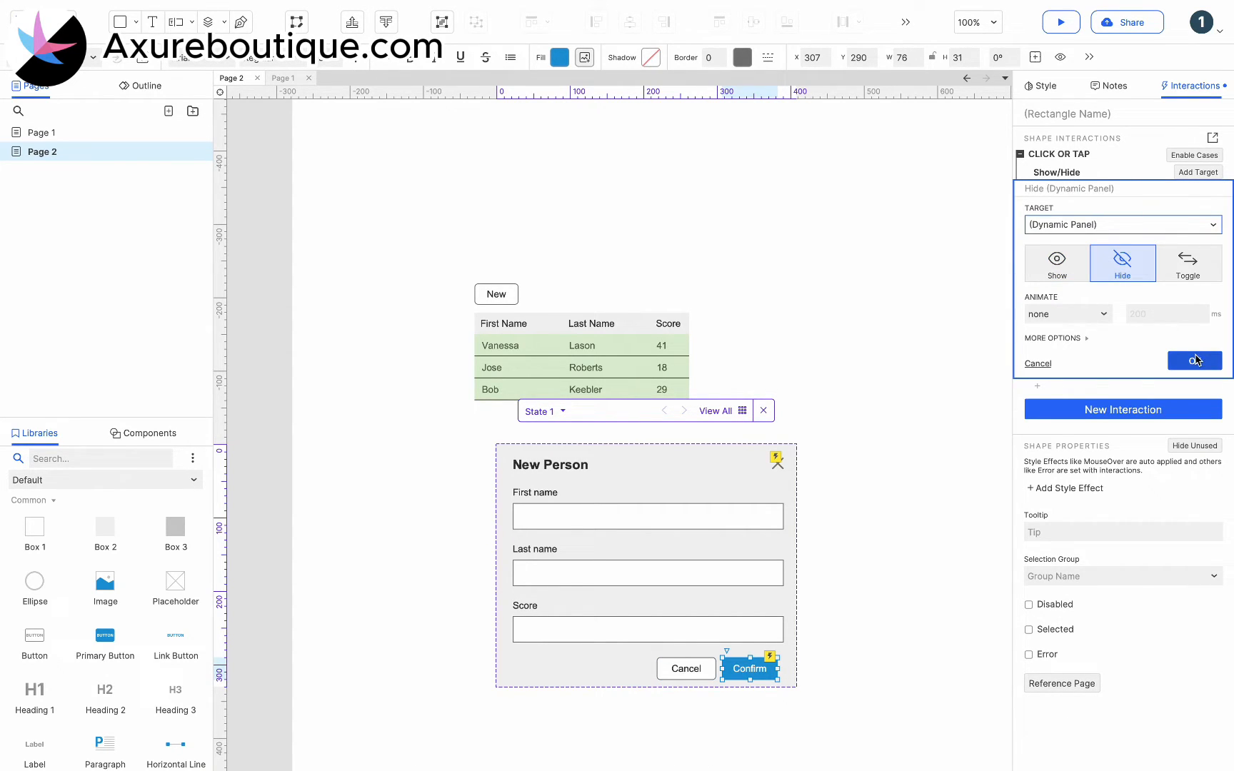
left_click(1195, 360)
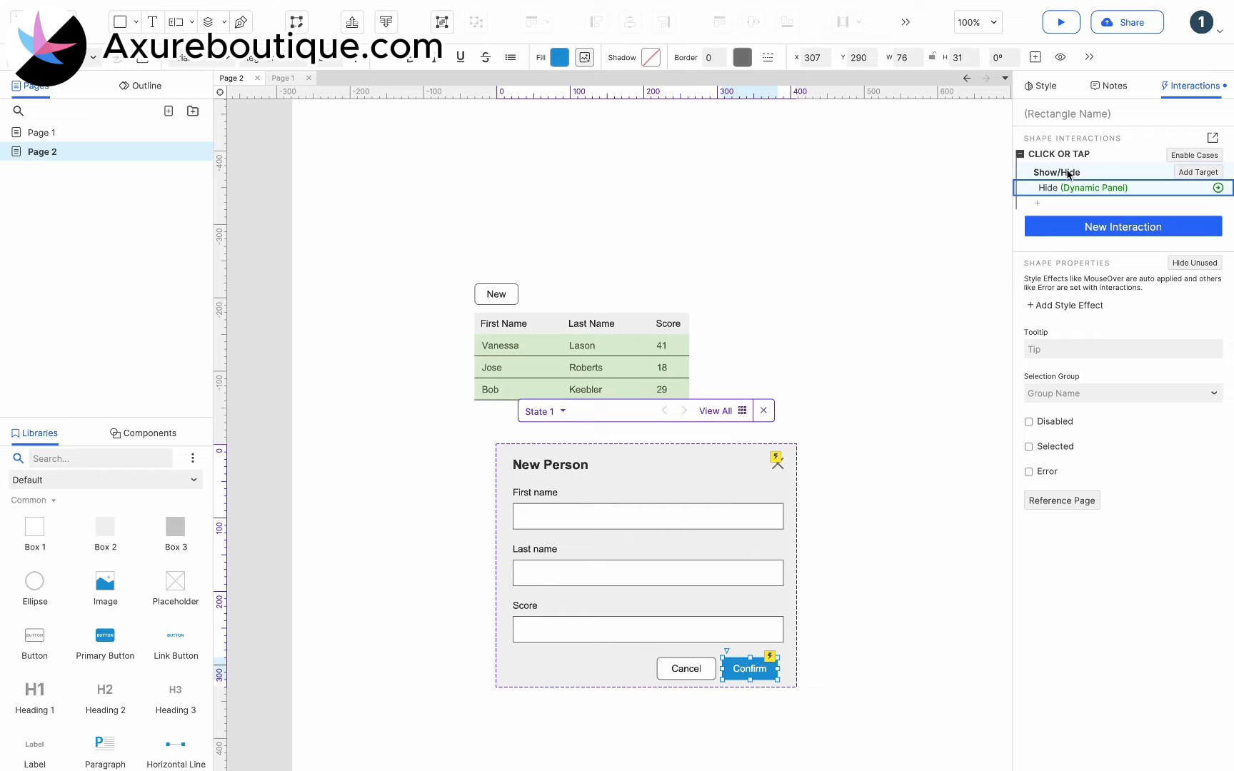
Paste the Hide interaction onto the Cancel button and extend the form background's bottom edge slightly
left_click(694, 671)
key("ctrl+v")
left_click(763, 671)
left_click(788, 668)
left_click_drag(647, 687, 647, 697)
Add an Add Rows action targeting the Table Repeater to the Confirm button's Click or Tap interaction
left_click(747, 667)
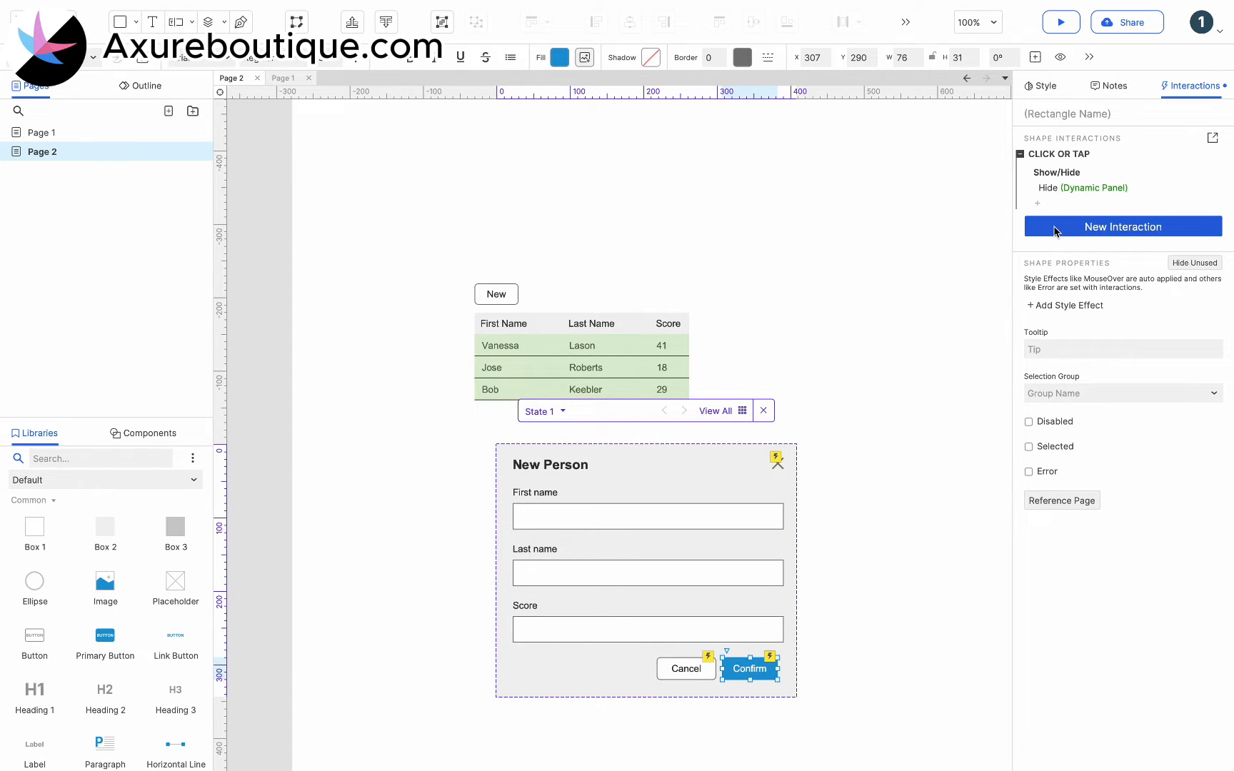
left_click(1039, 204)
scroll(1054, 371, "down", 3)
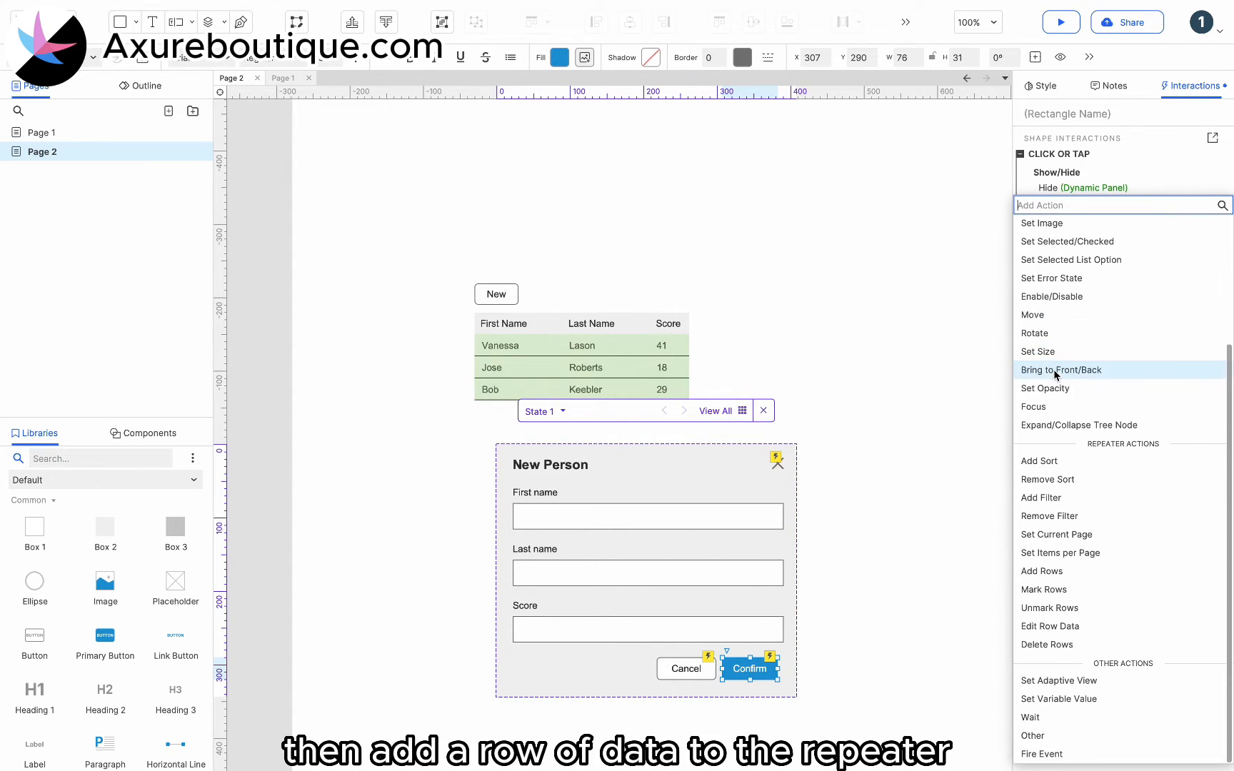
left_click(1043, 570)
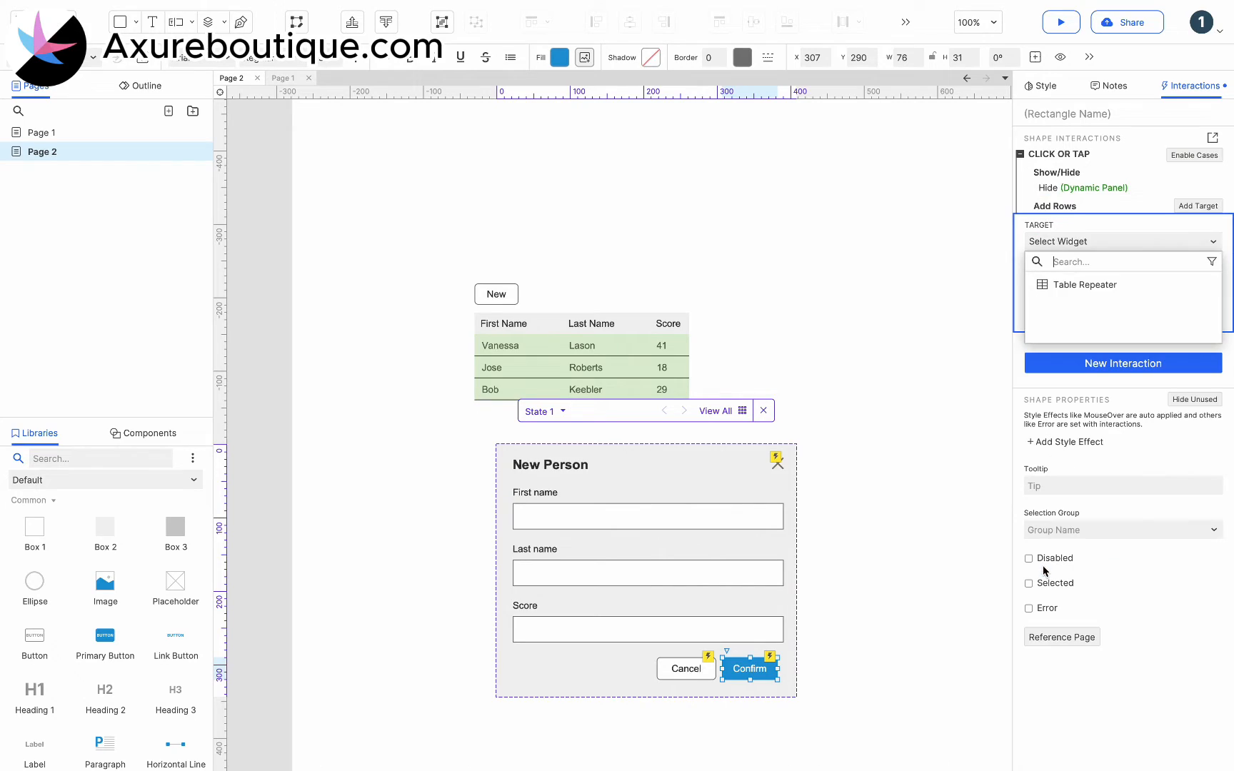
left_click(1084, 286)
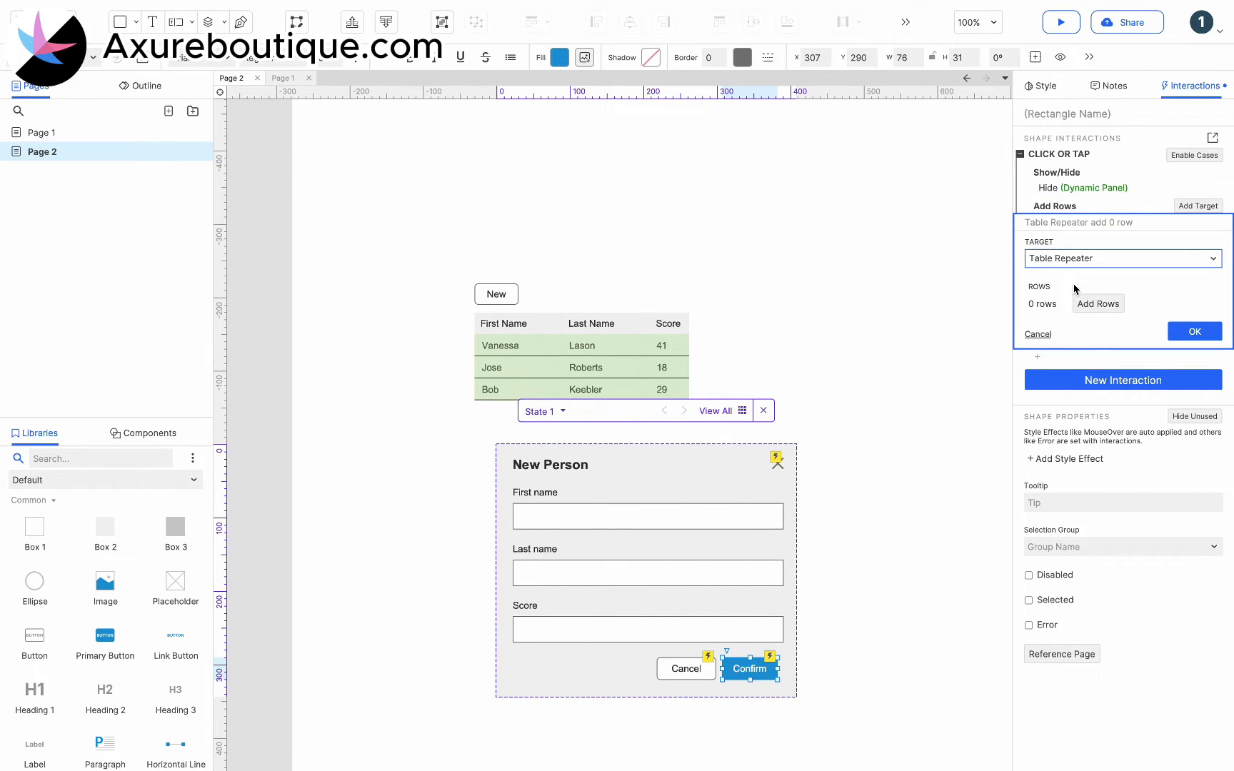
For the new row's First_Name column, insert a local variable LVAR1 holding the text on the First name text field
left_click(1099, 303)
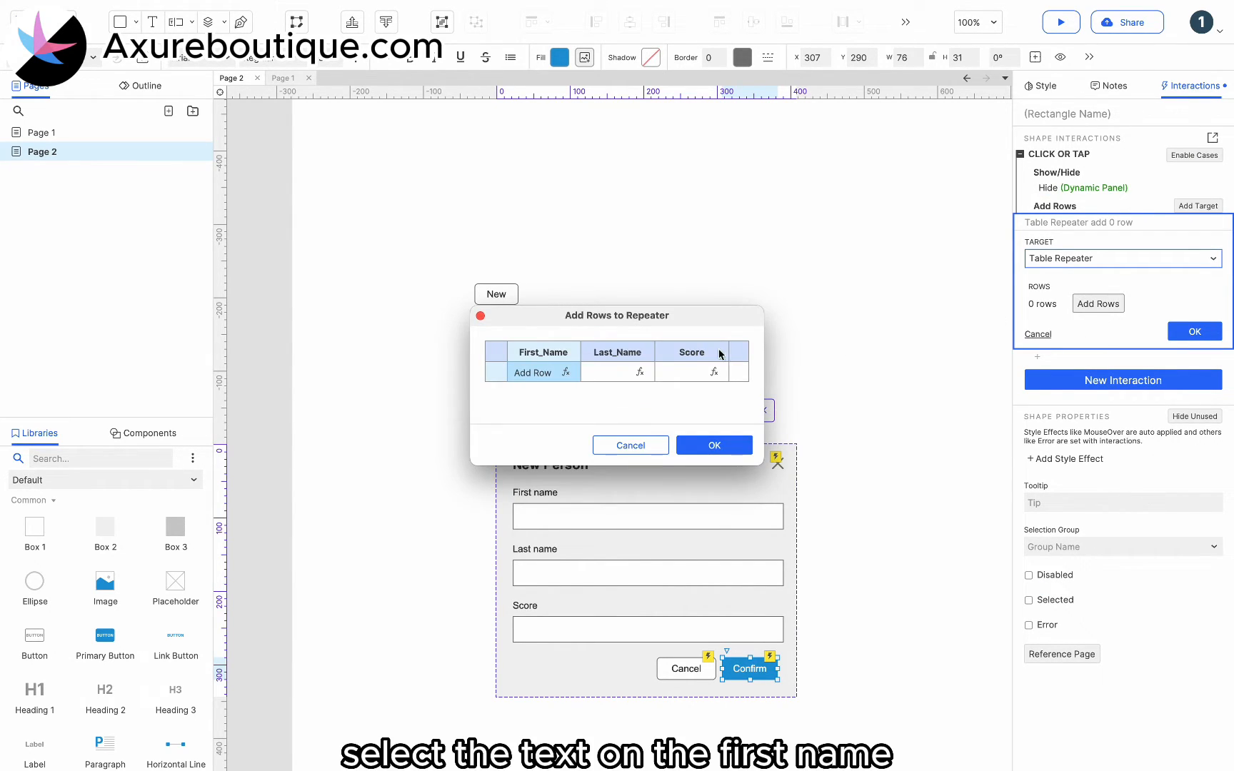
left_click(566, 372)
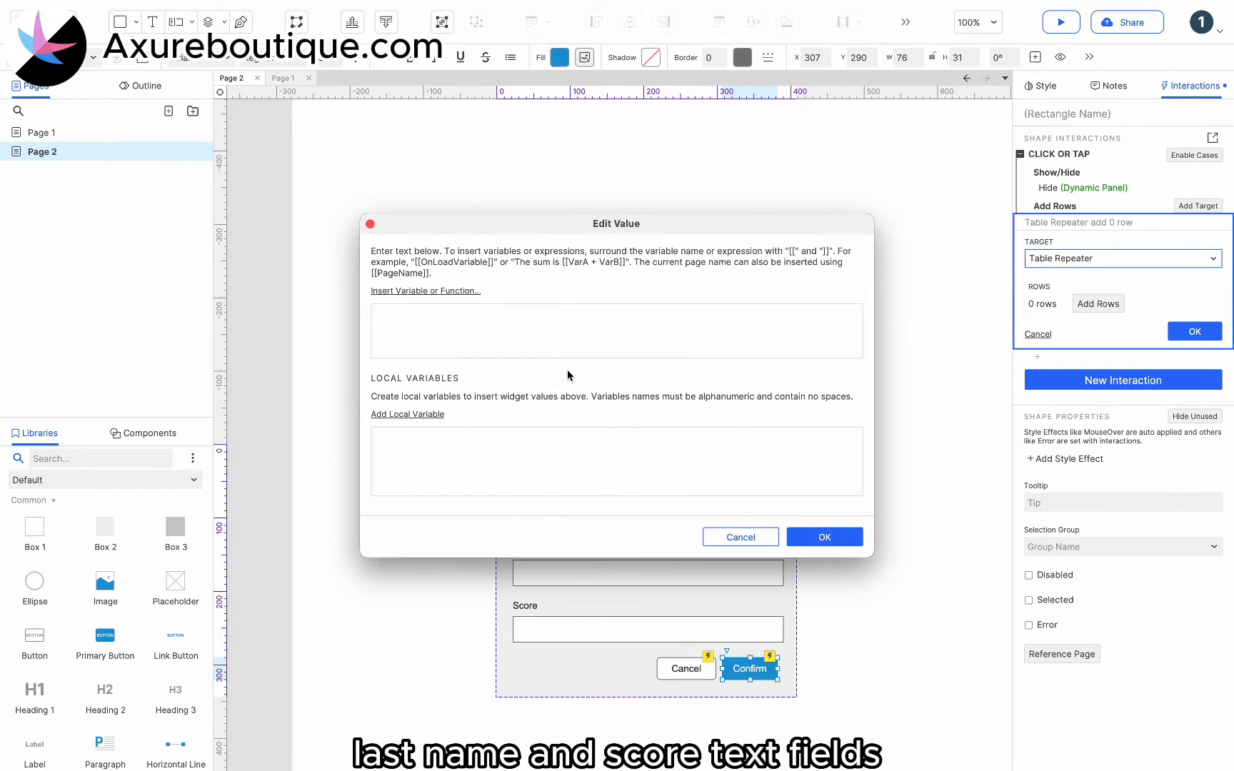
left_click(437, 417)
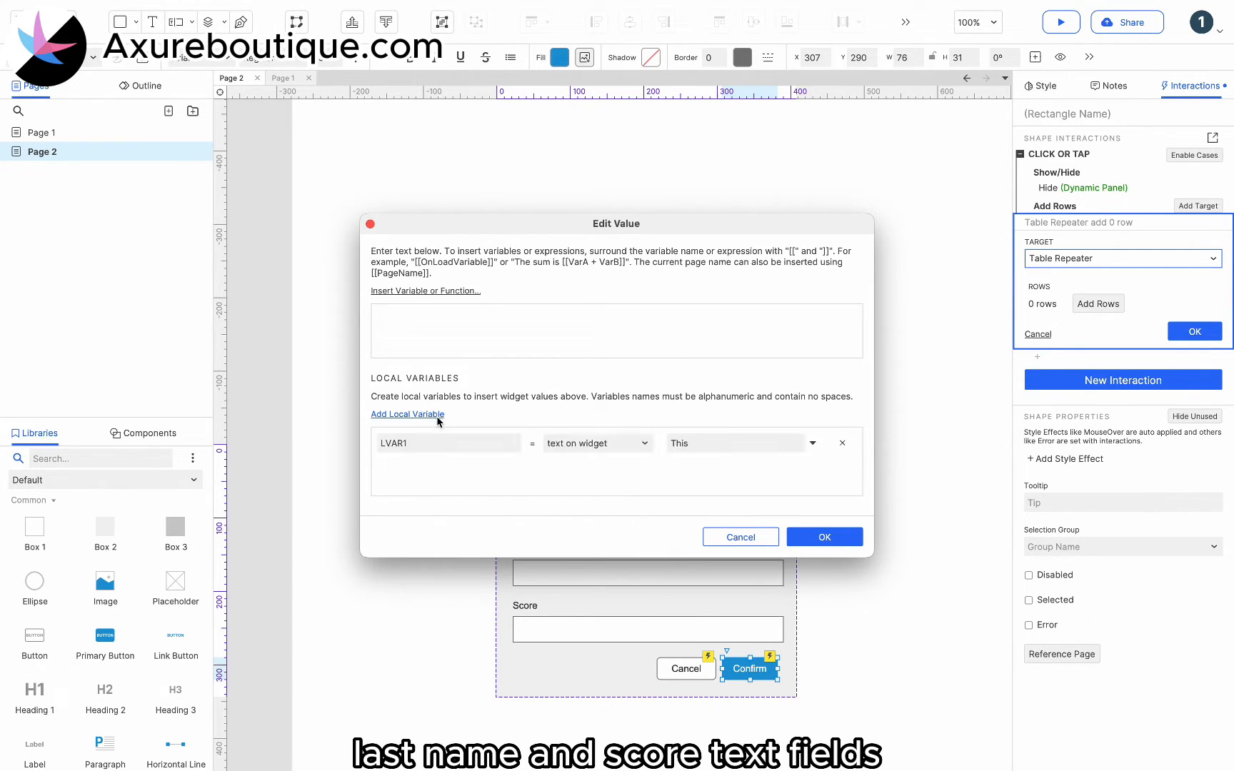
left_click(714, 444)
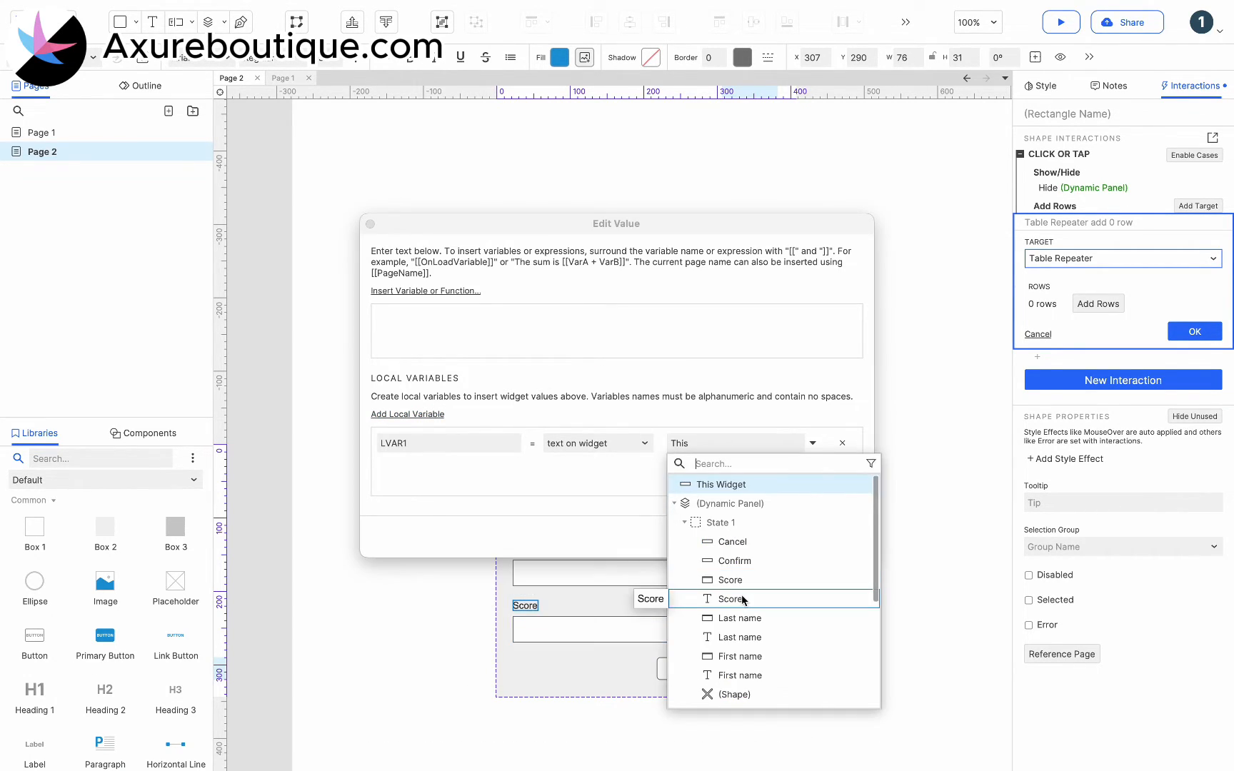
left_click(741, 659)
left_click(378, 291)
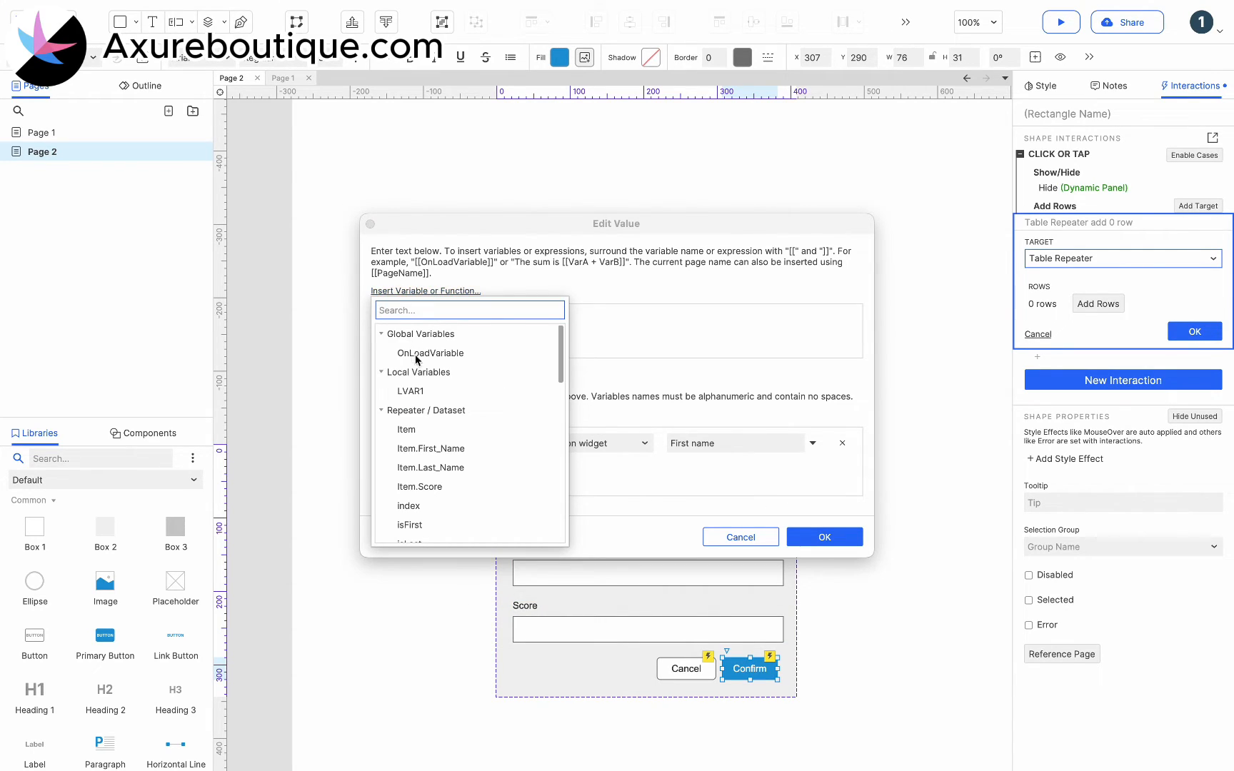
left_click(418, 391)
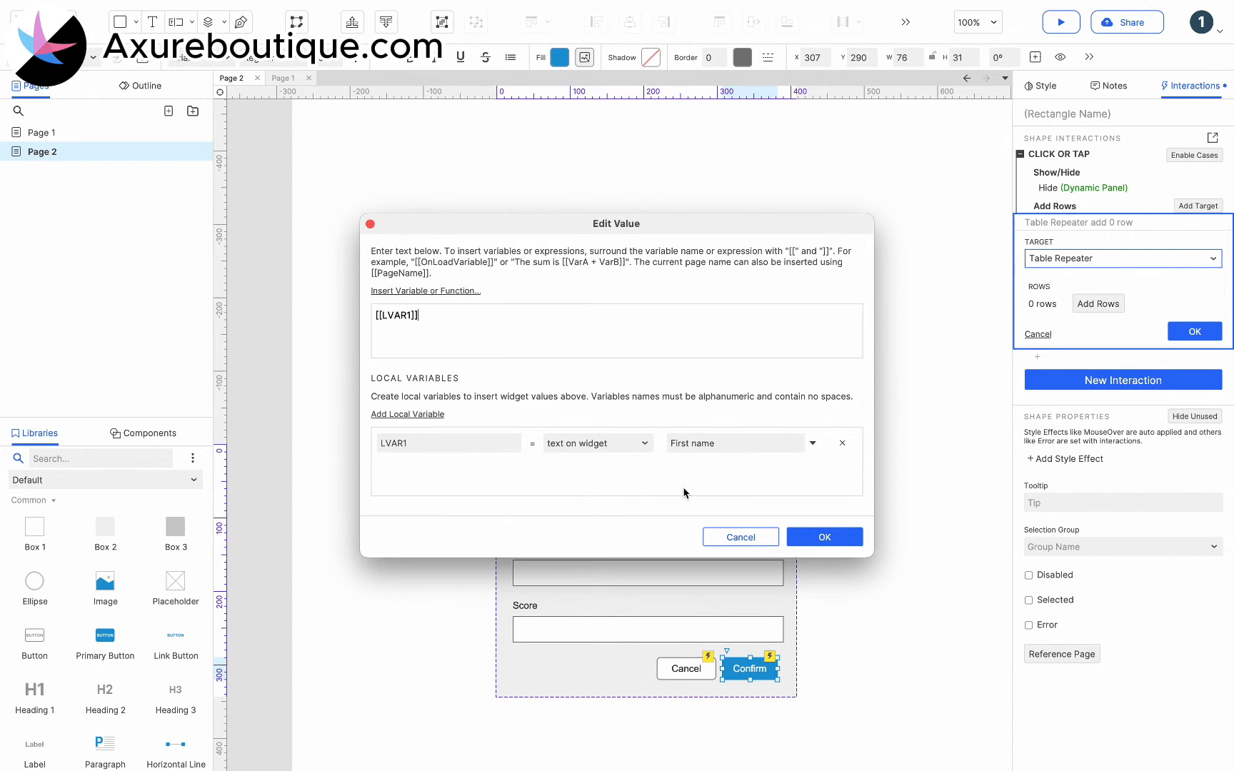
left_click(823, 539)
Set the new row's Last_Name value to [[LVAR1]], a local variable reading the text on the Last name text field
left_click(640, 372)
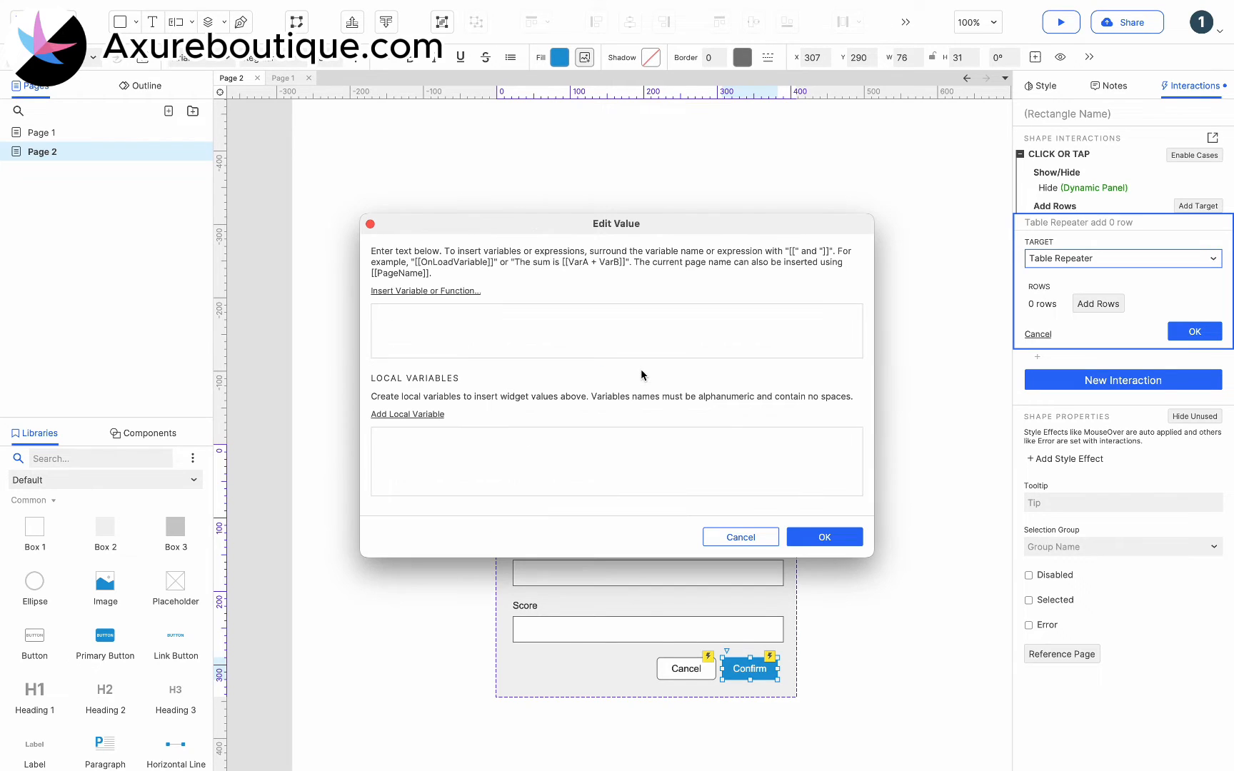
left_click(433, 415)
left_click(704, 444)
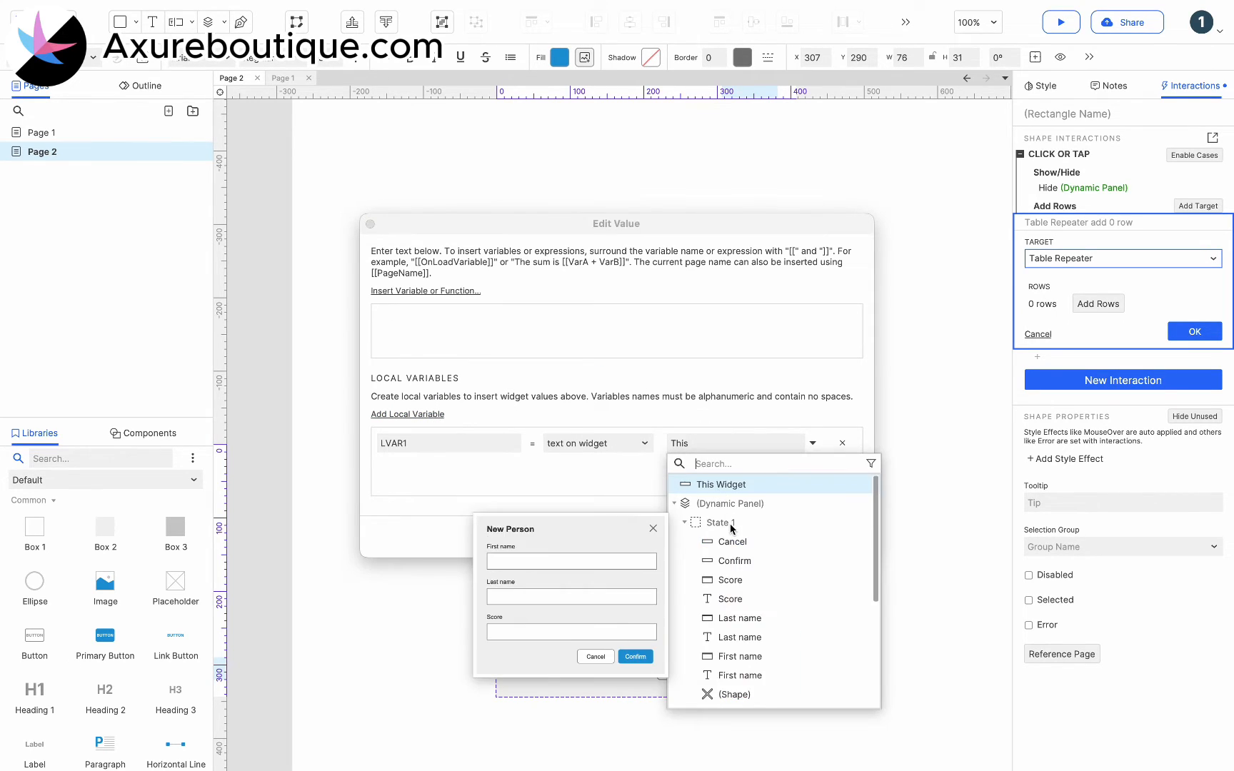
left_click(745, 613)
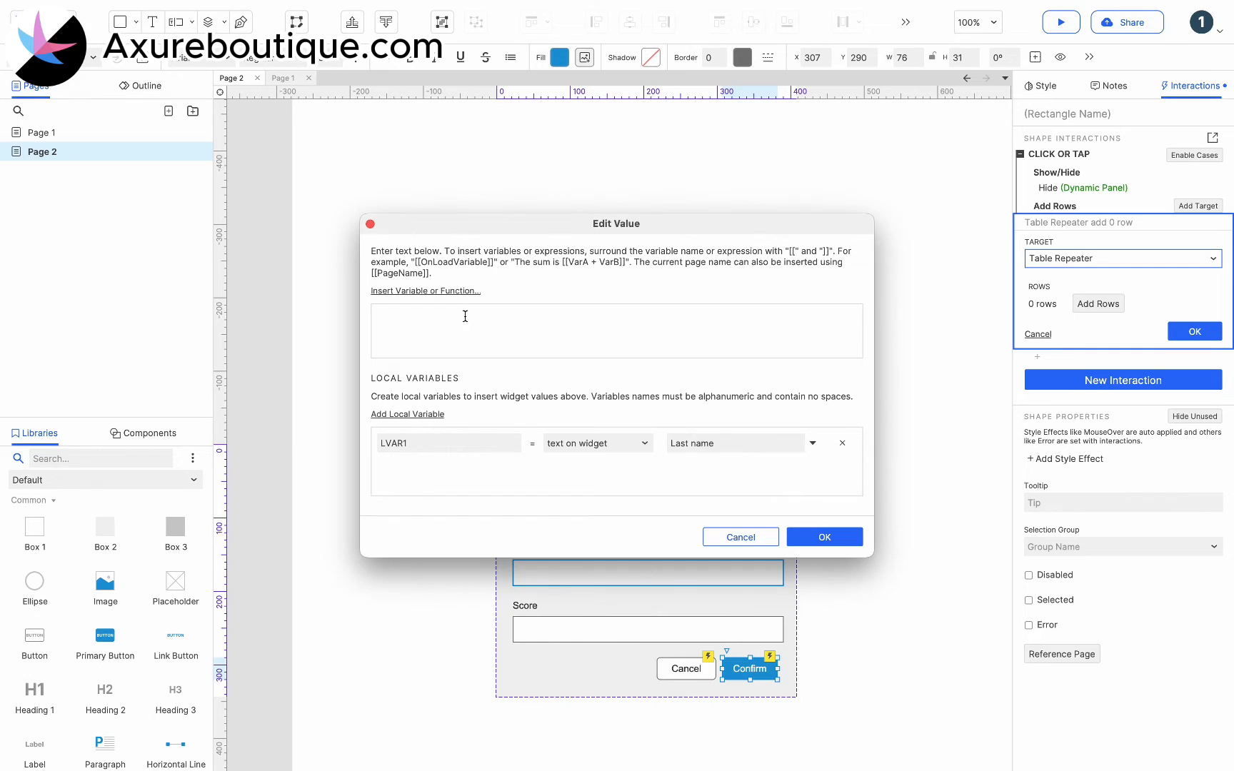
left_click(449, 292)
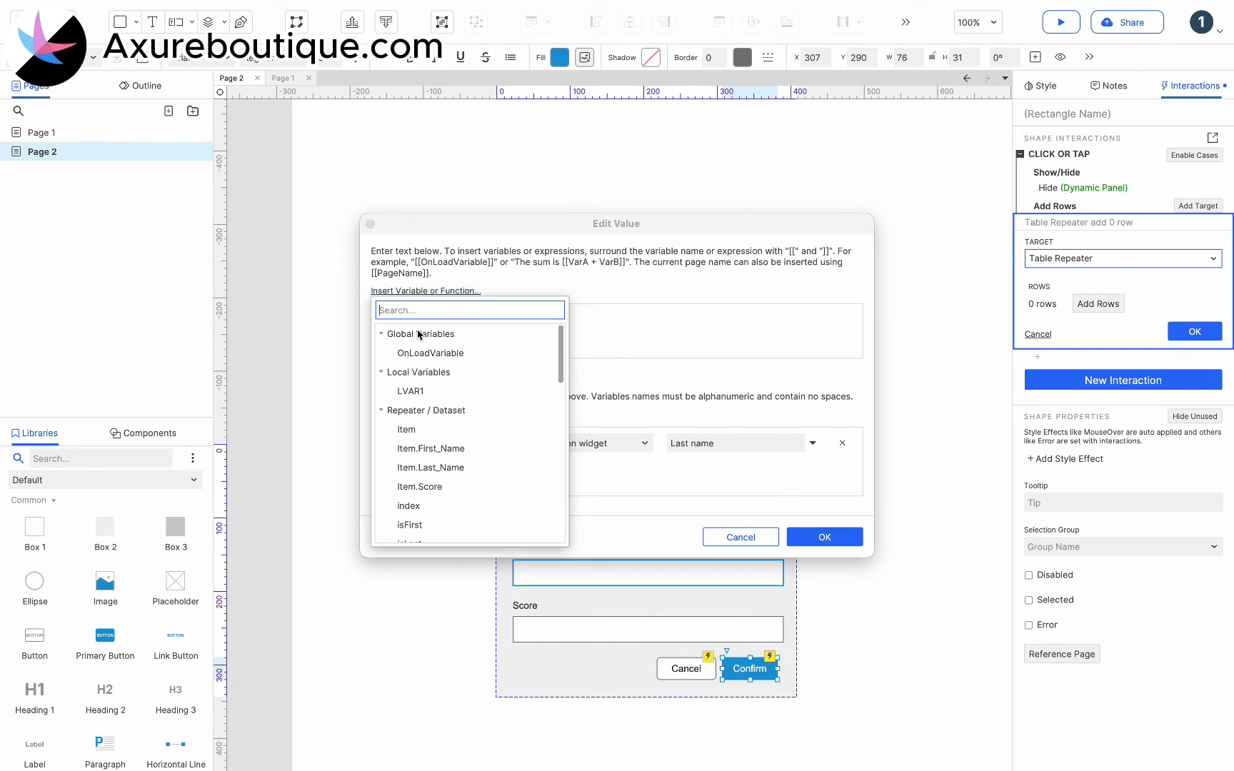
left_click(422, 391)
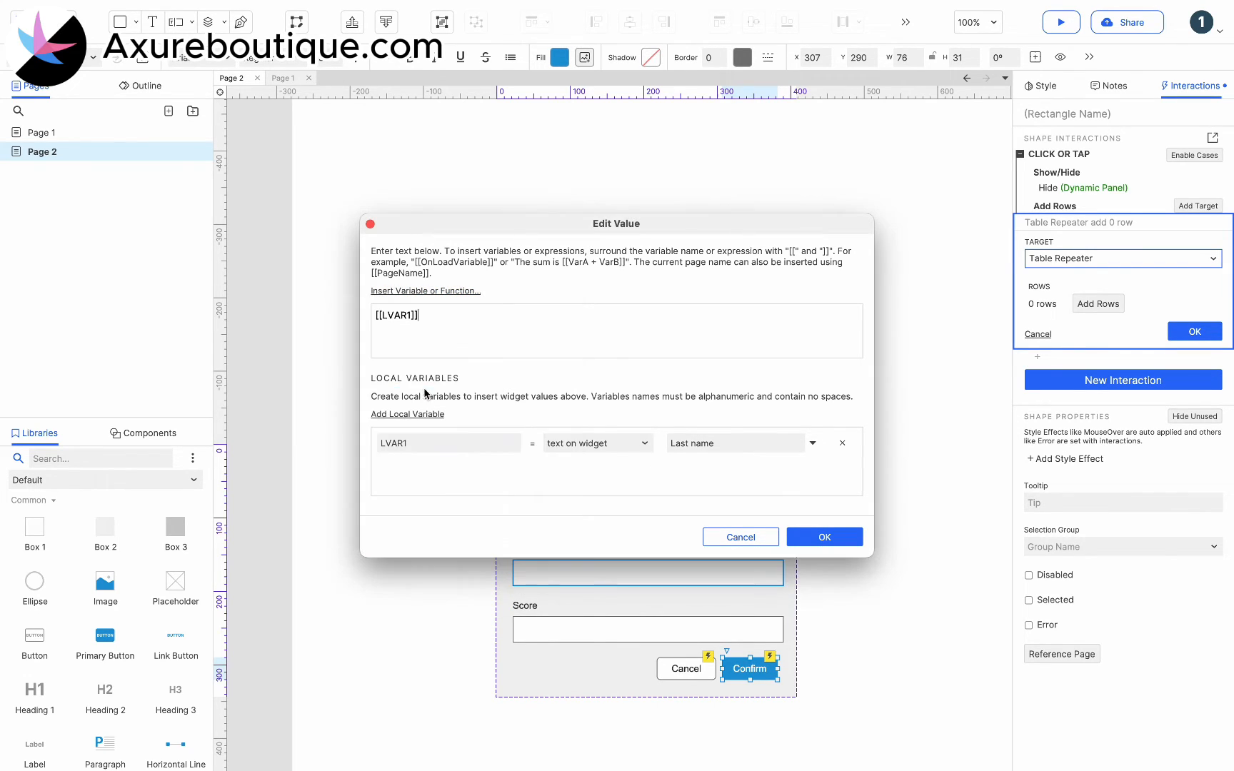
left_click(824, 537)
Set the new row's Score value to [[LVAR1]], read from the Score text field, and accept the Add Rows action
left_click(714, 372)
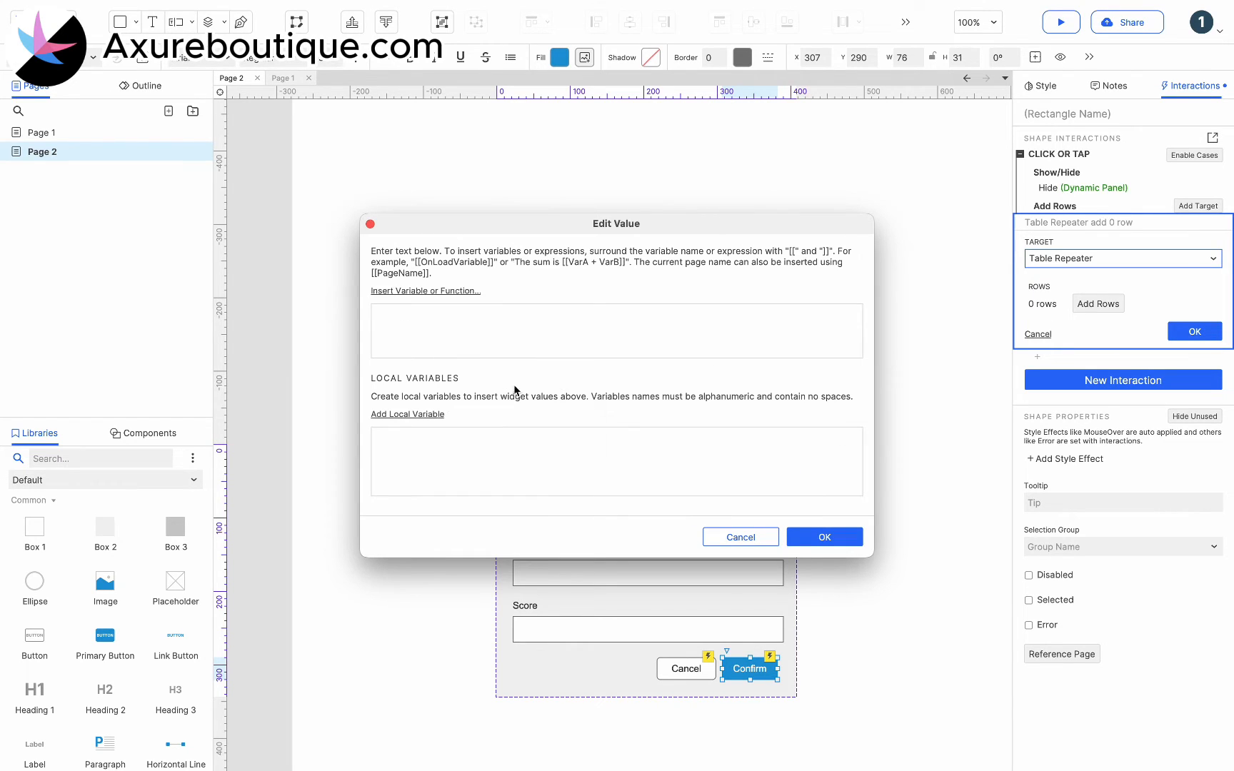
left_click(422, 416)
left_click(718, 443)
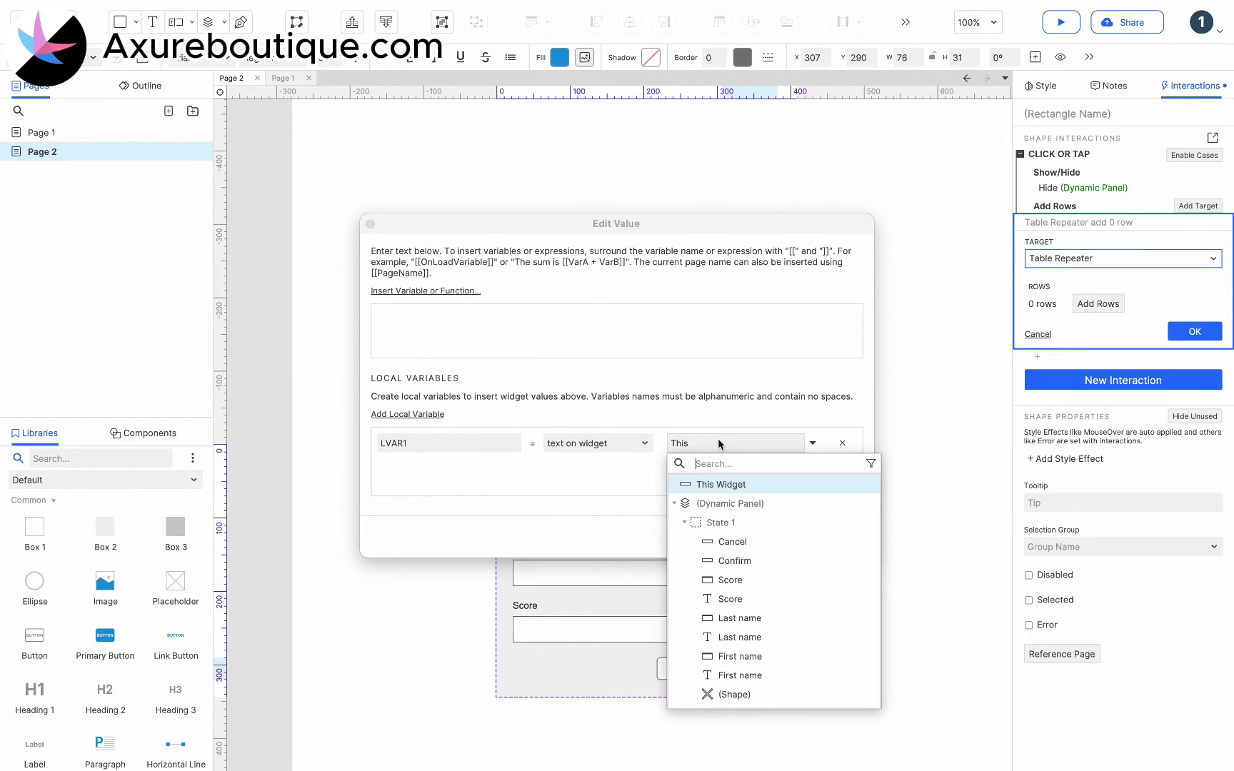
left_click(729, 579)
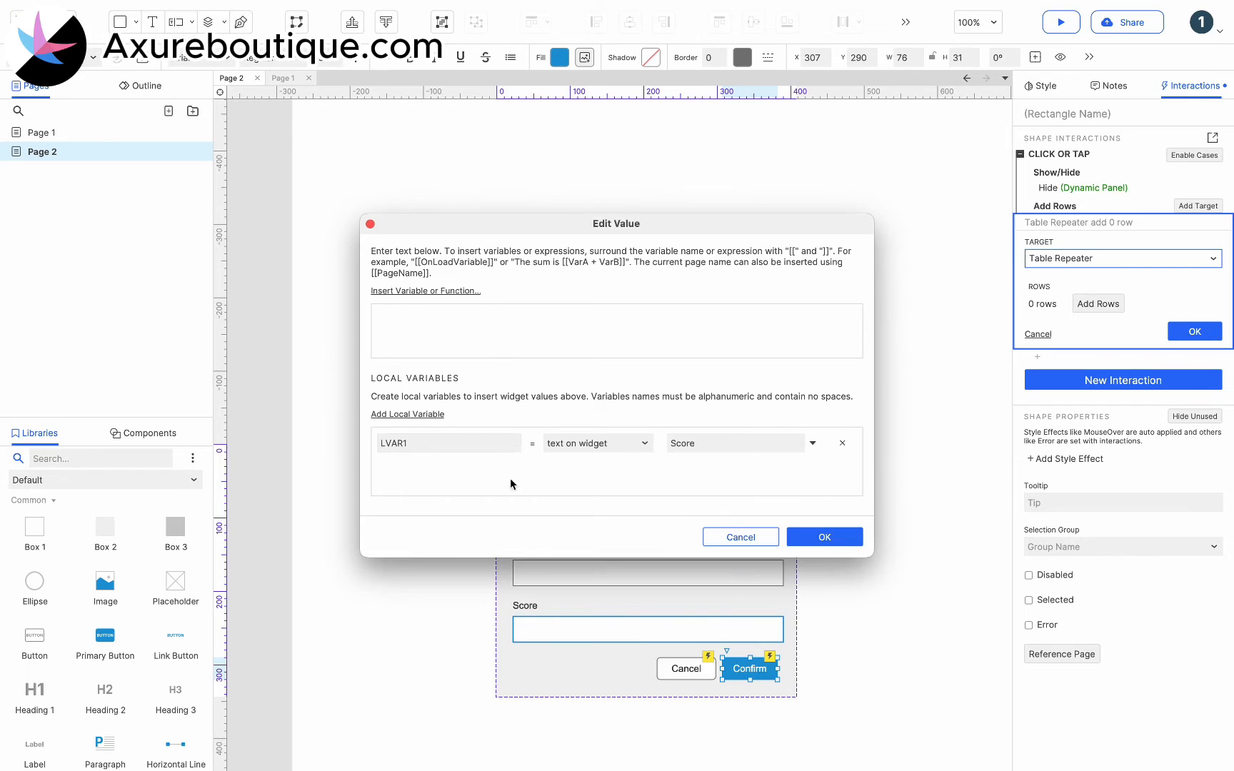
left_click(412, 291)
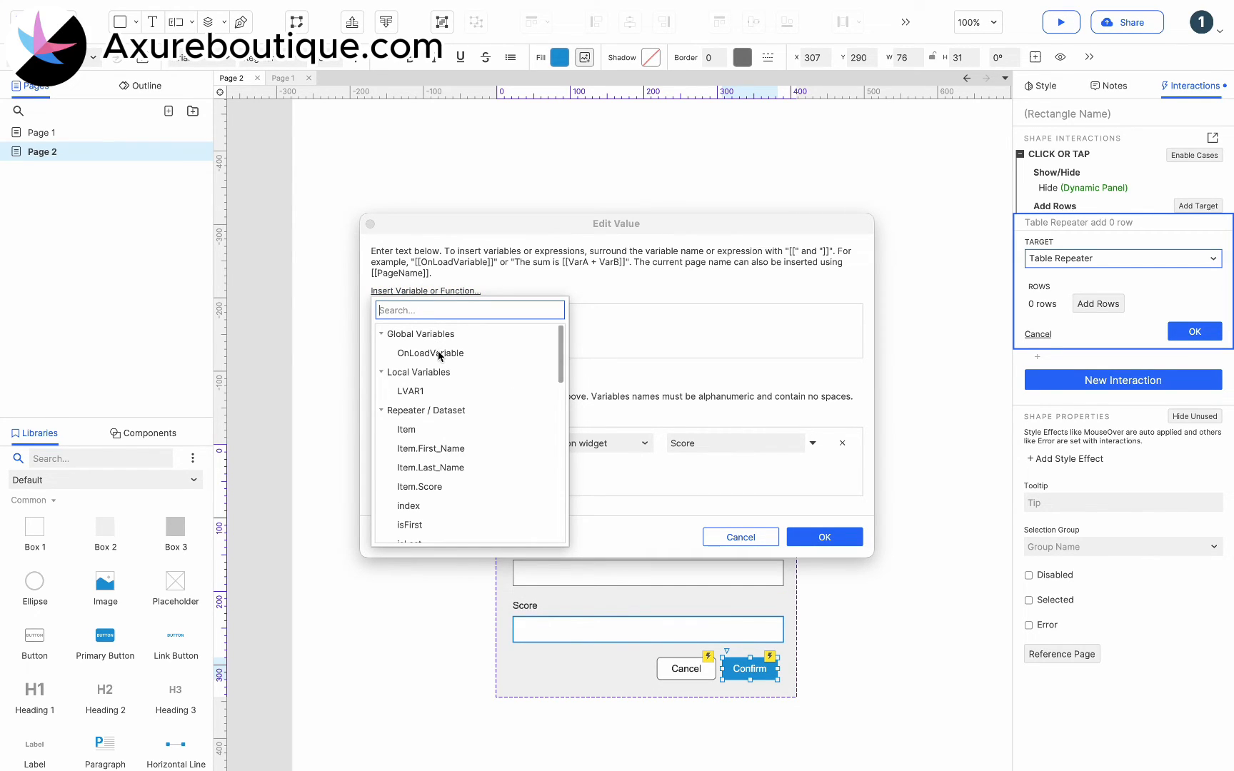
left_click(411, 391)
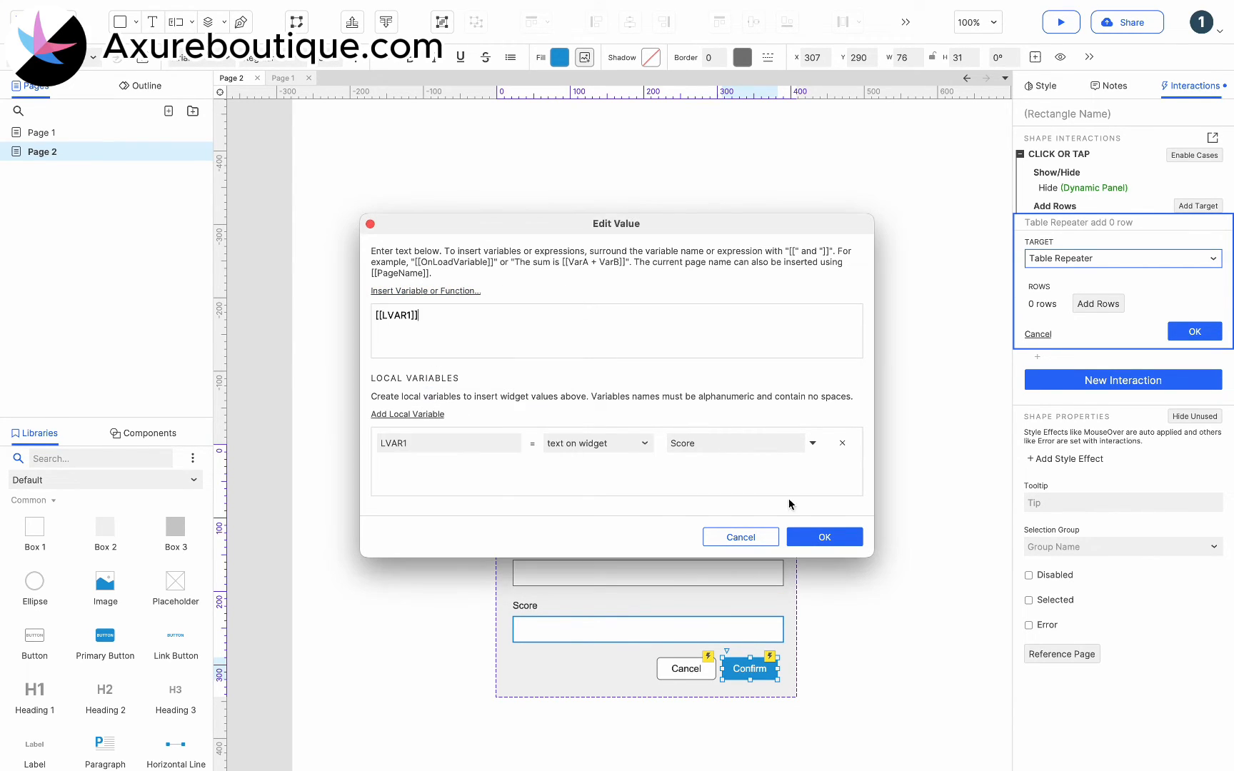
left_click(825, 539)
left_click(730, 445)
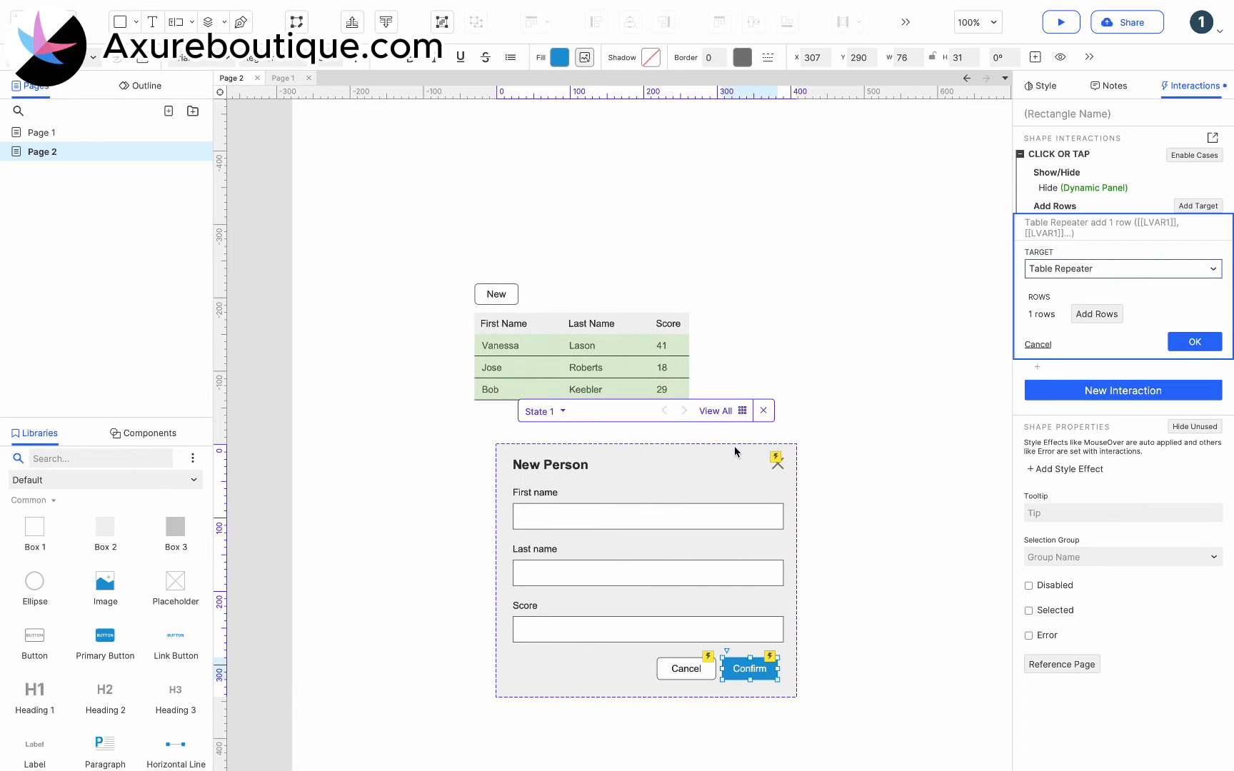
left_click(1202, 349)
Preview the prototype in the browser and test the New Person form by confirming a first name, last name and score of 66
left_click(1059, 22)
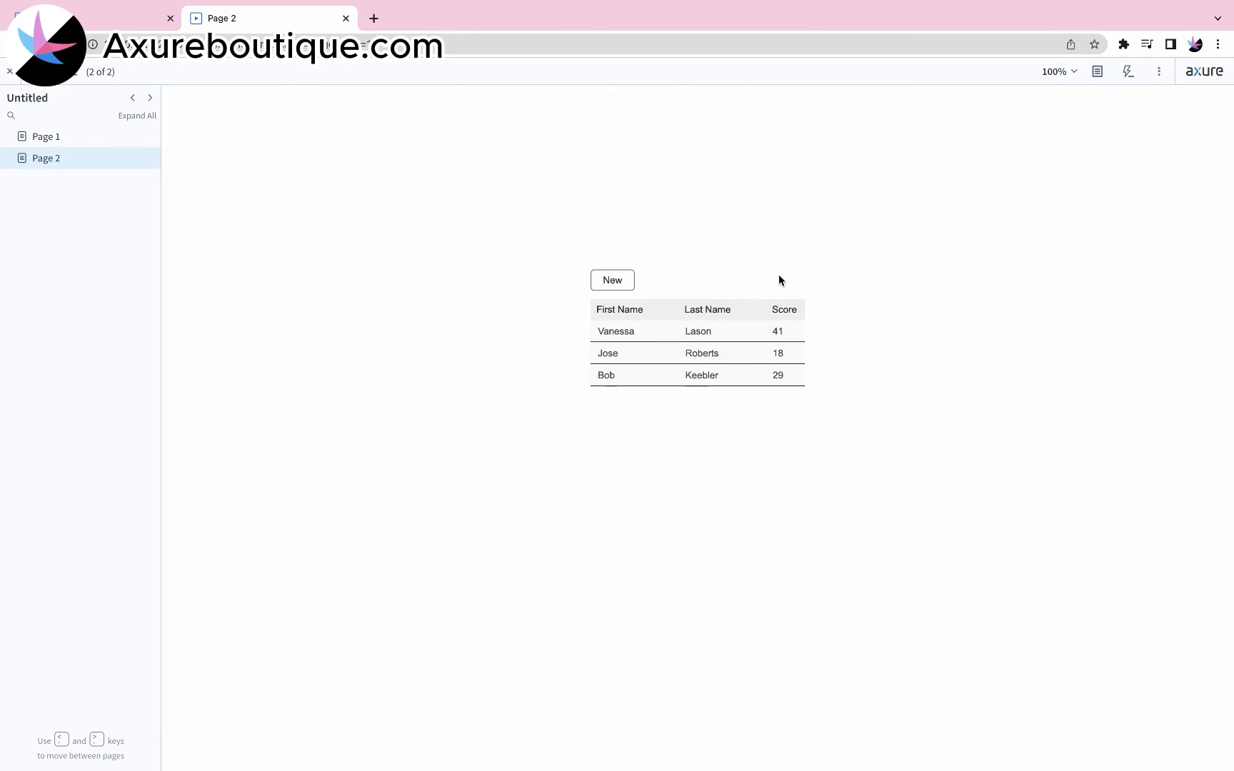
left_click(622, 278)
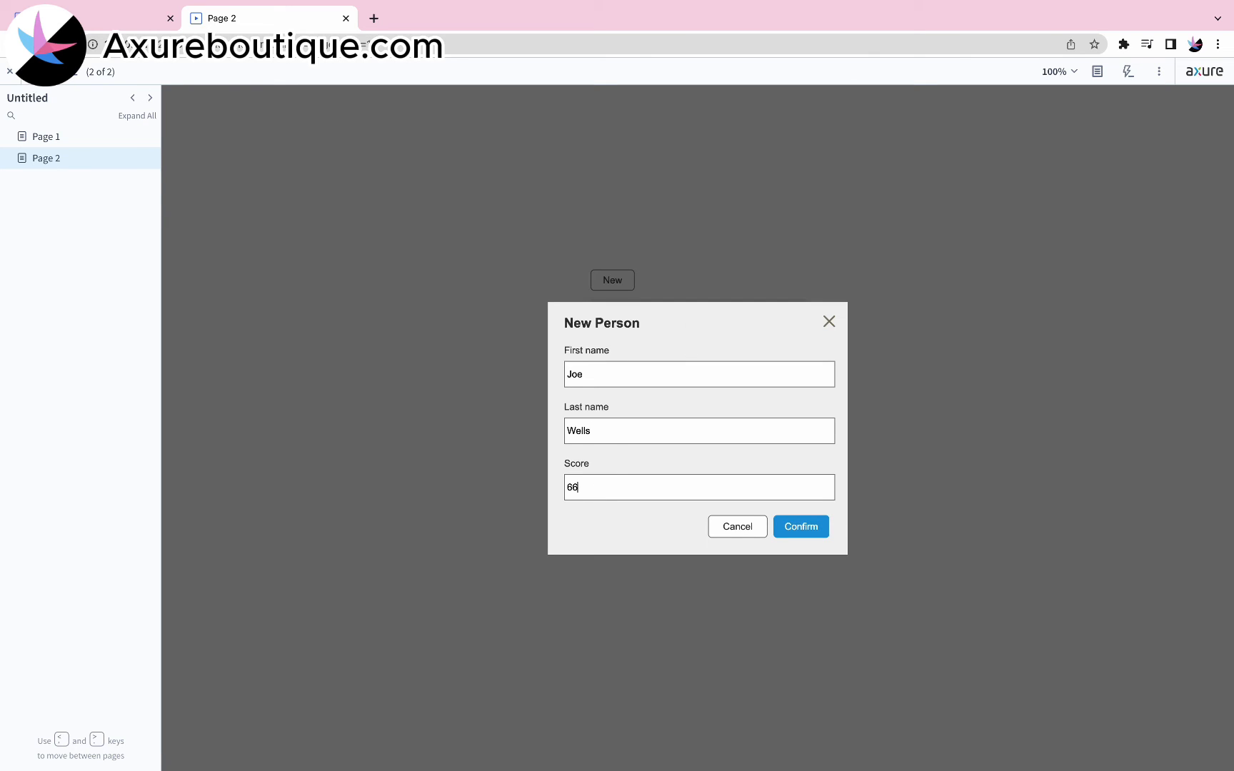
left_click(807, 526)
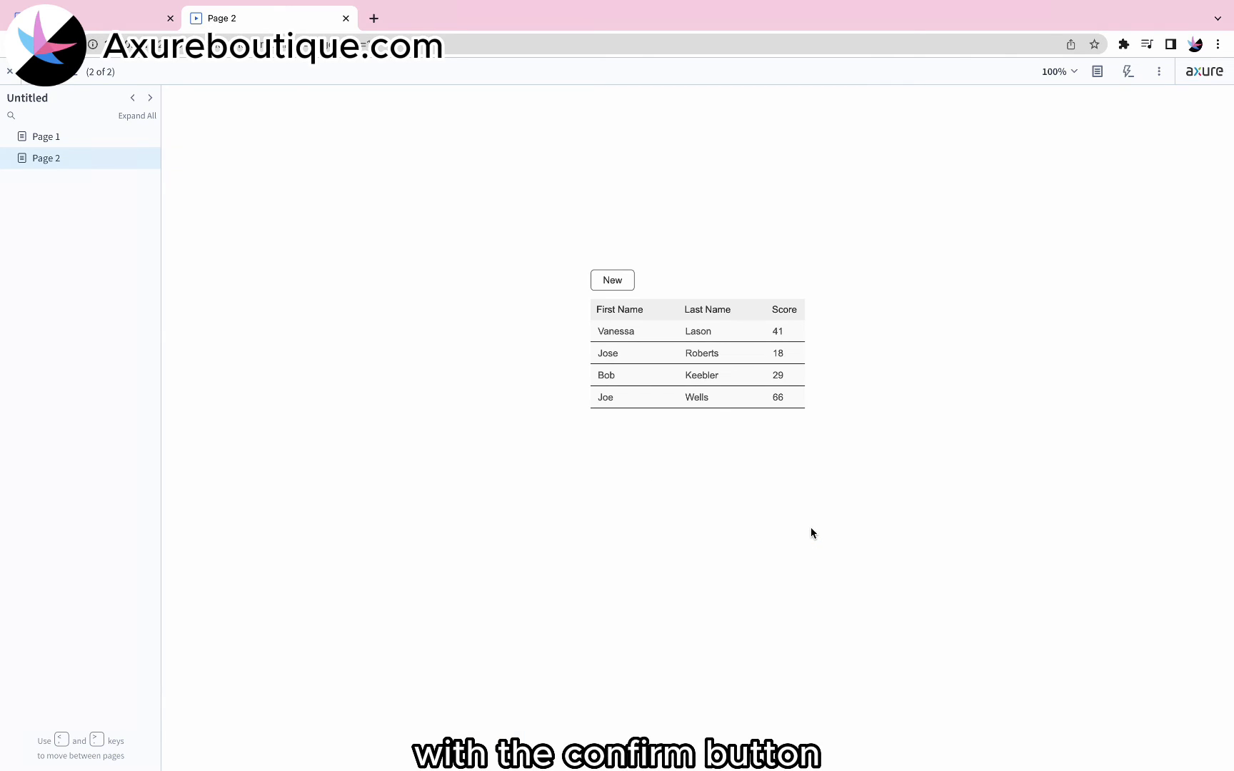